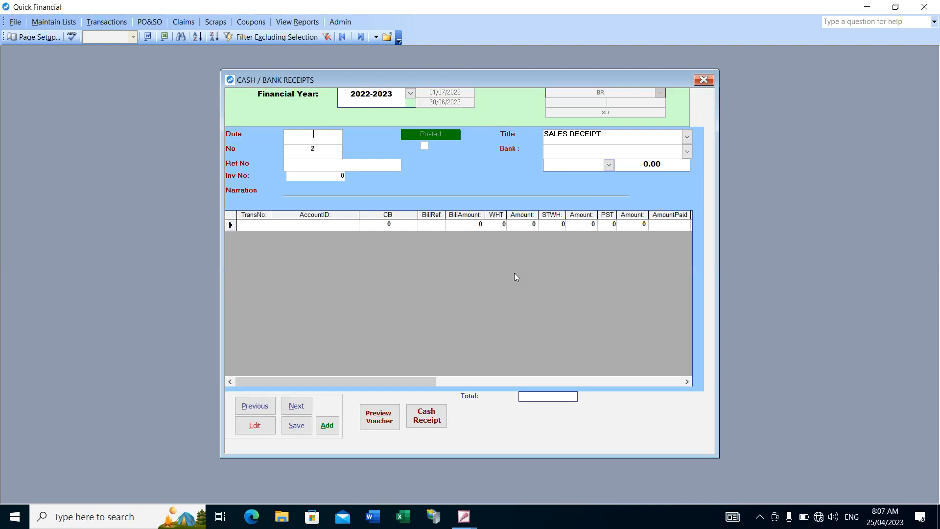
Go back to cash/bank receipt no. 1 and delete its record, confirming the deletion
left_click(255, 405)
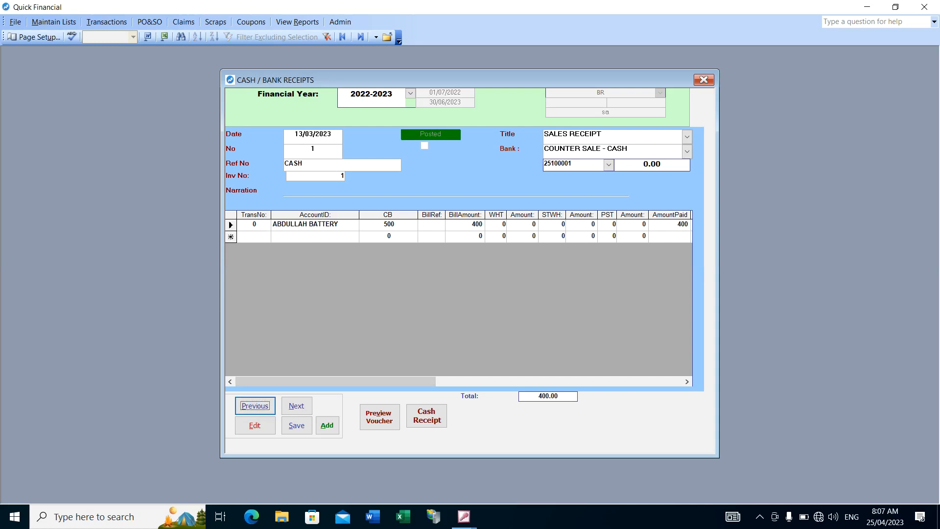
left_click(14, 22)
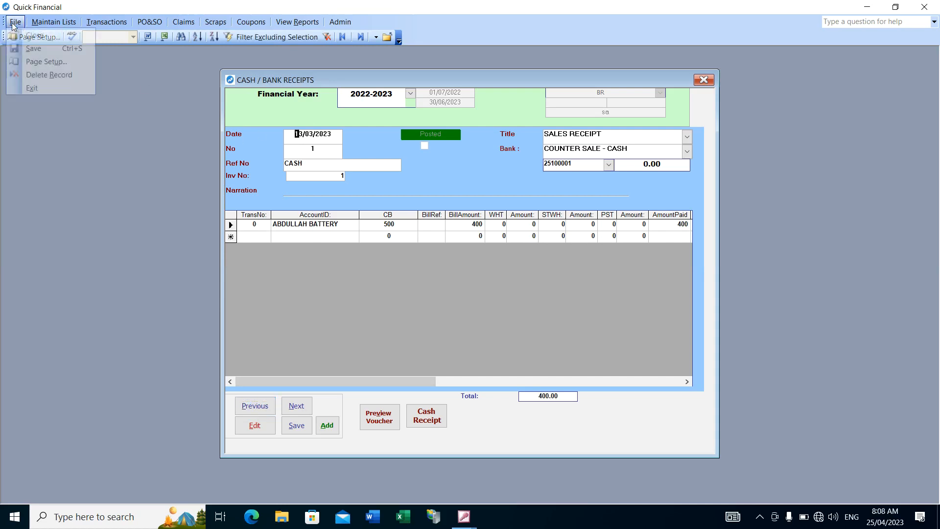
left_click(51, 75)
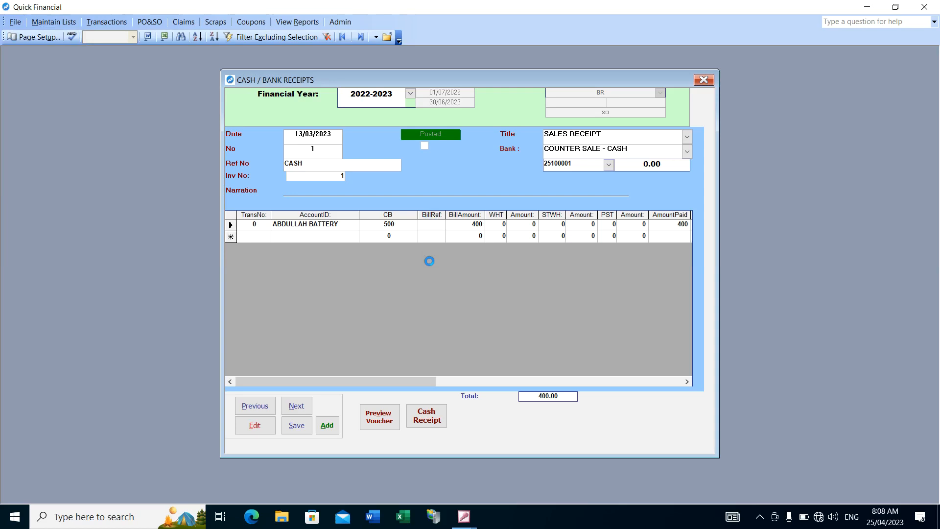
left_click(446, 294)
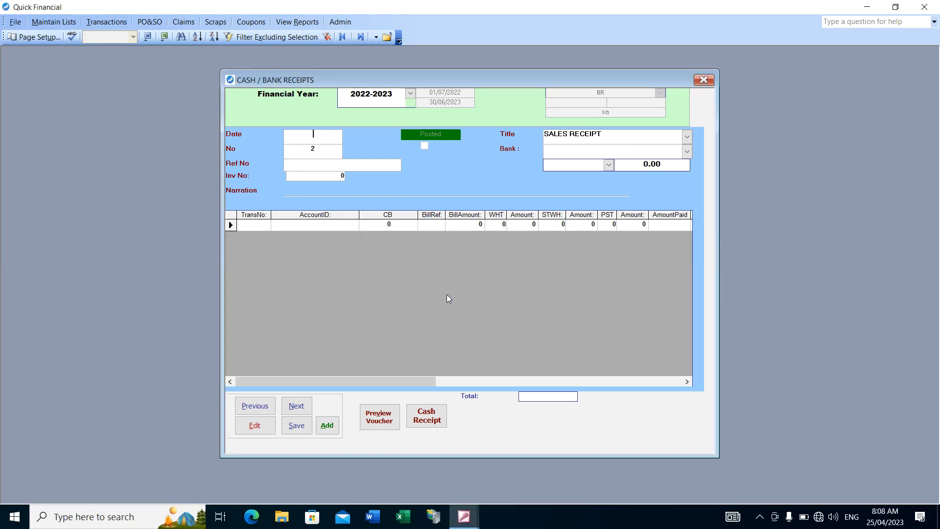
Close the receipts form and reopen Cash & Bank Receipts for a fresh voucher
left_click(704, 80)
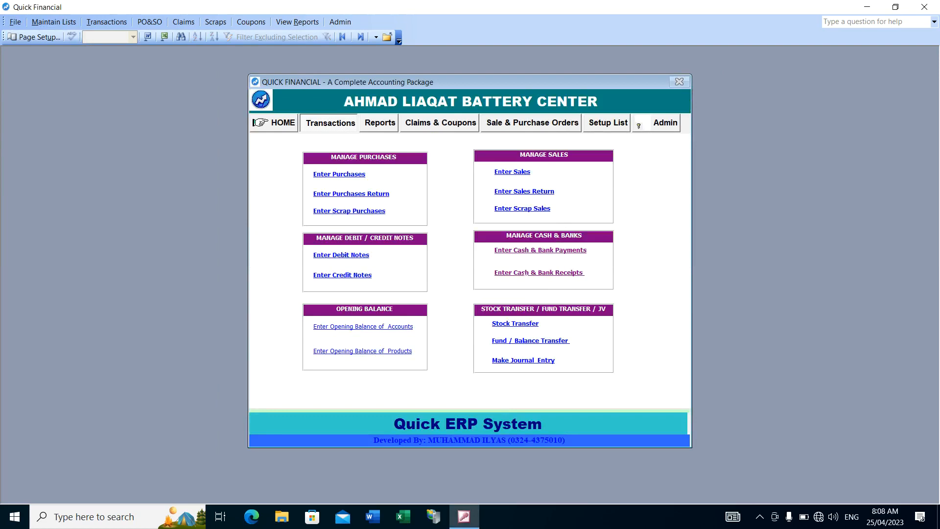
left_click(53, 22)
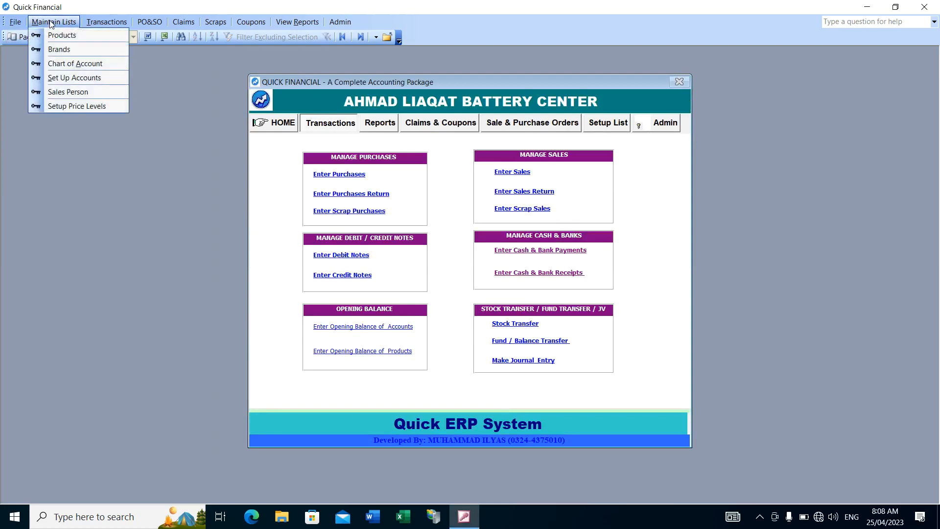
mouse_move(106, 22)
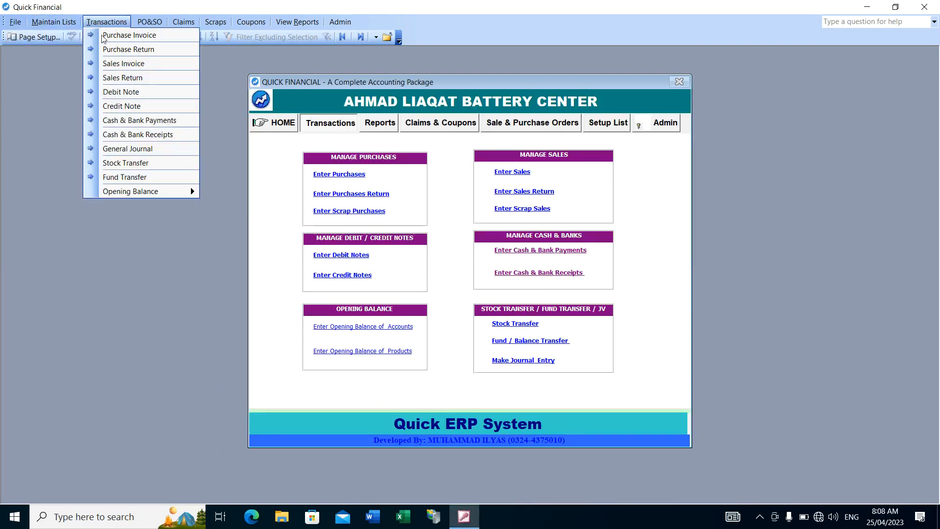
left_click(164, 137)
Fill in the receipt header with date 25/04/2023, reference CASH RECEIPTS and bank COUNTER SALE - CASH
left_click(306, 135)
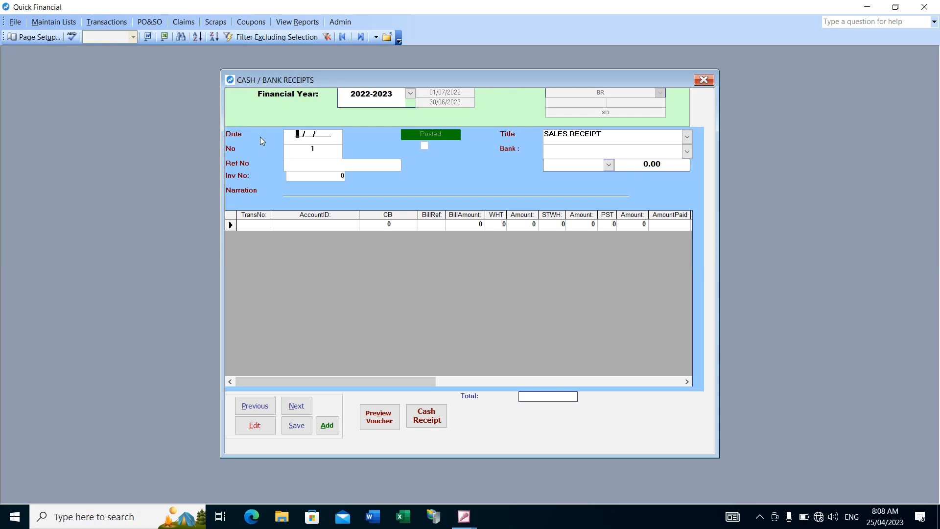
type("25/04/2023")
key("Tab")
type("CASH RECEIPTS")
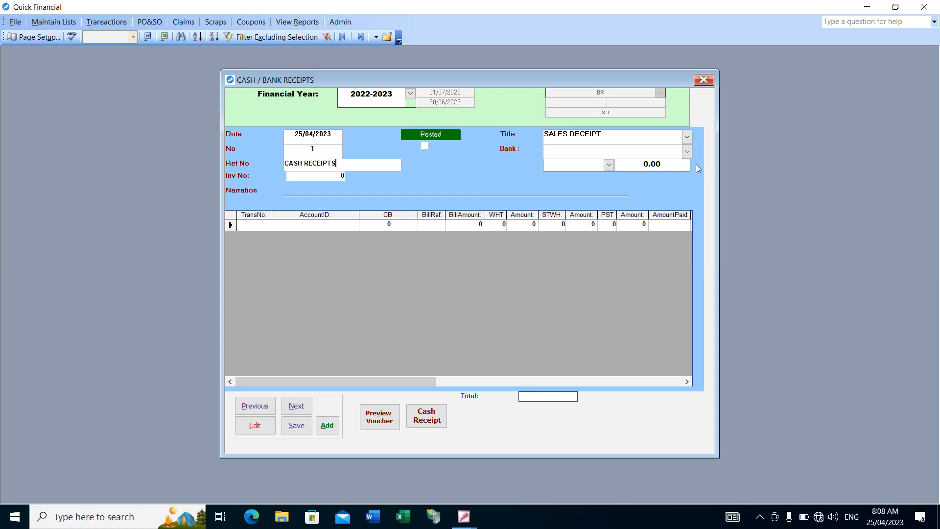
left_click(688, 152)
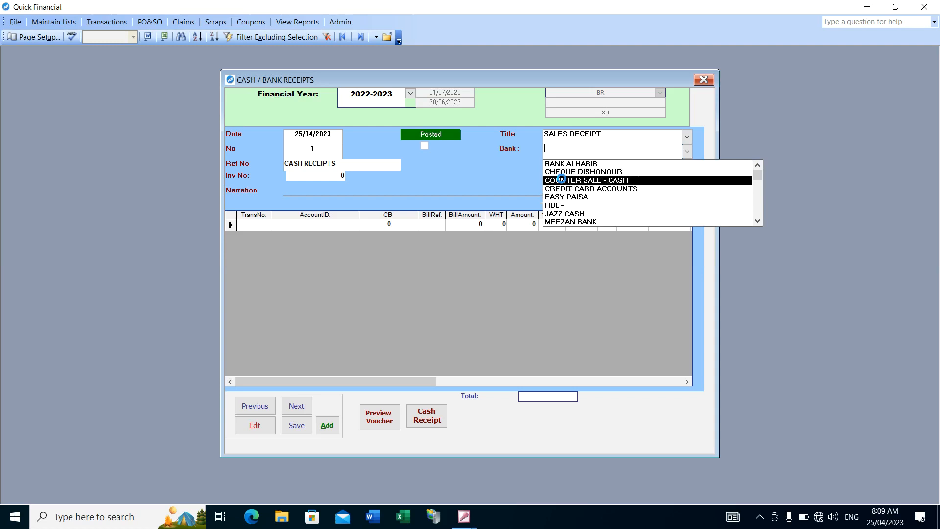
left_click(563, 180)
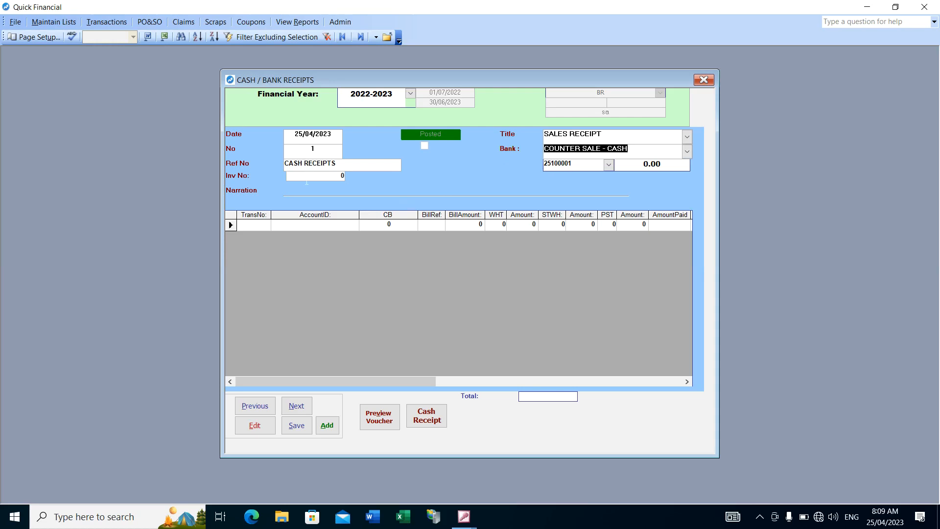
left_click(313, 224)
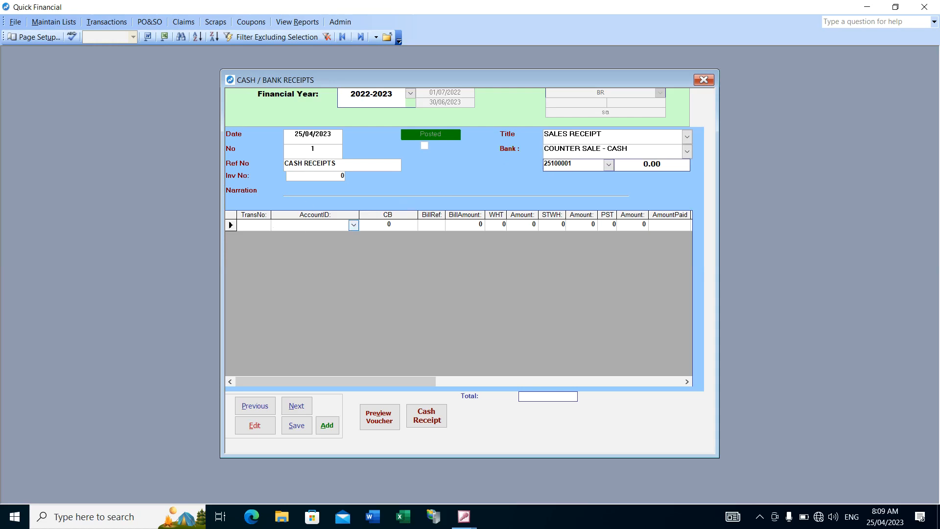
Open the Sales Invoice form and go back to invoice no. 1
left_click(105, 23)
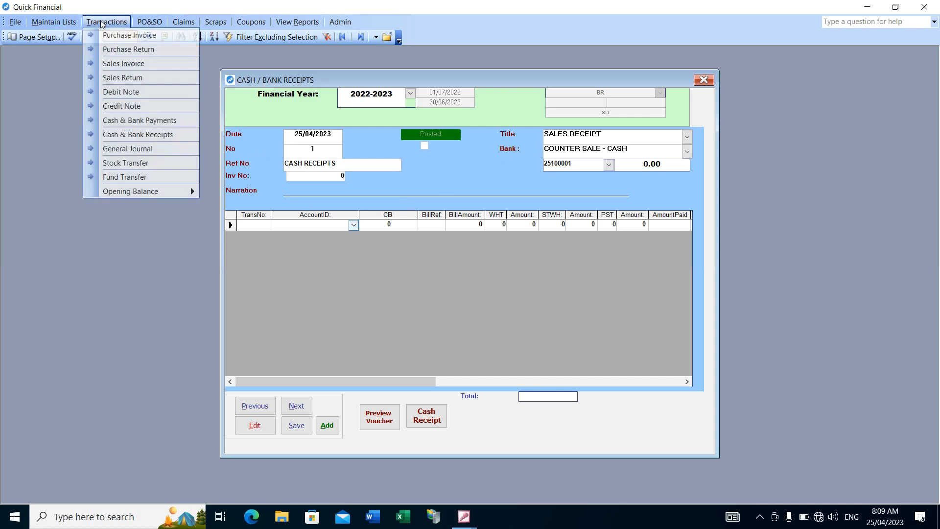
left_click(124, 64)
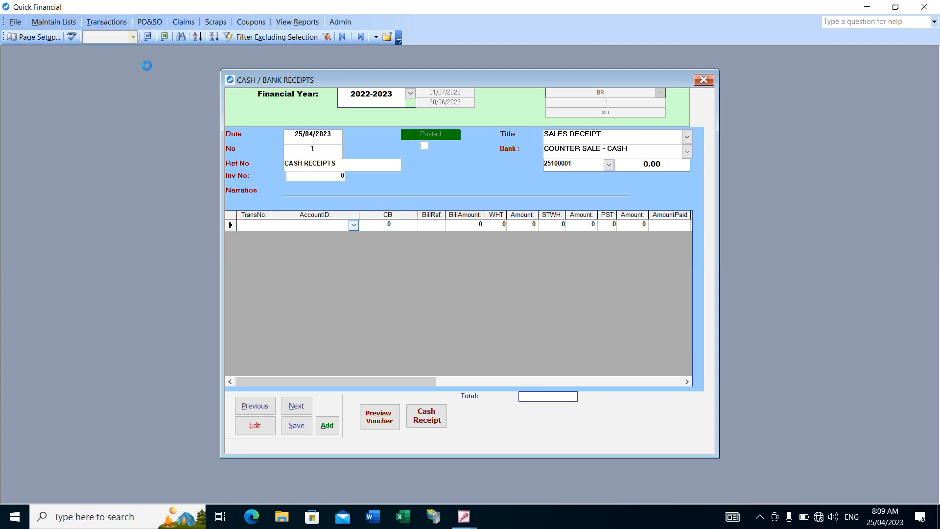
left_click(201, 386)
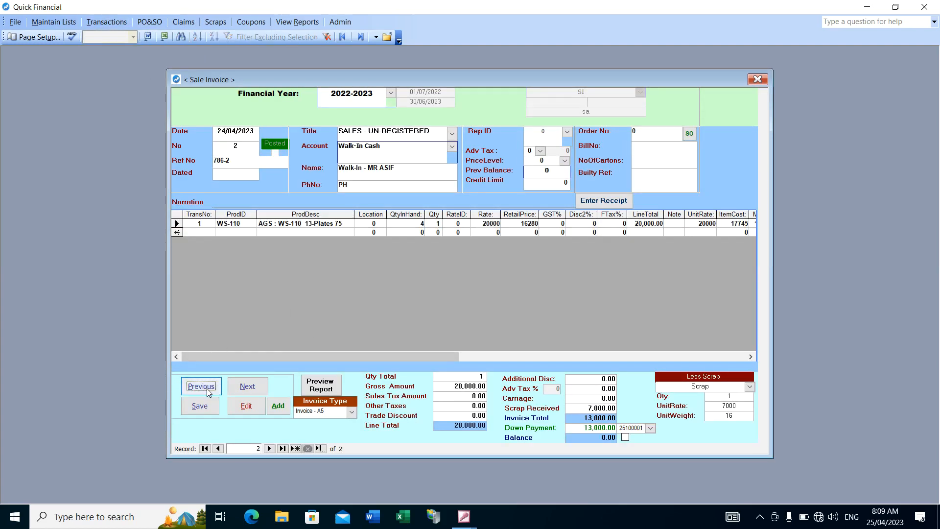
left_click(201, 386)
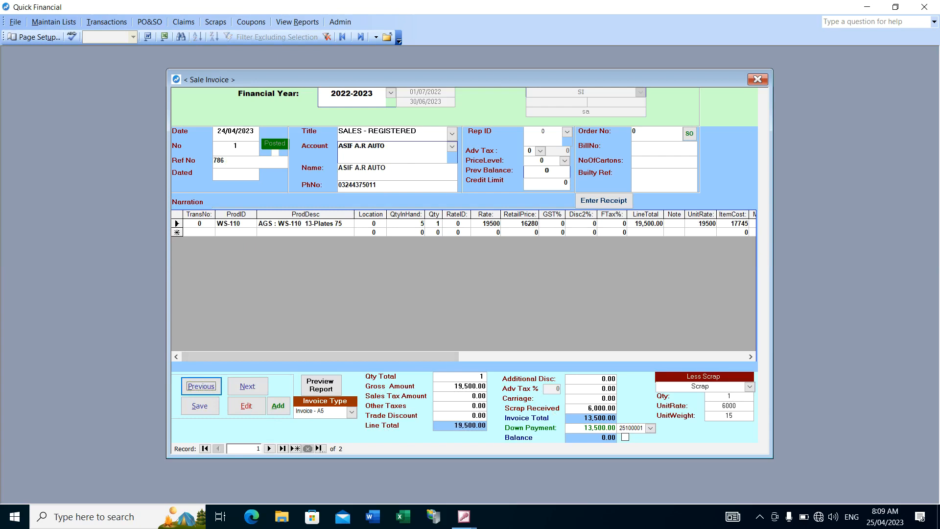
left_click(201, 386)
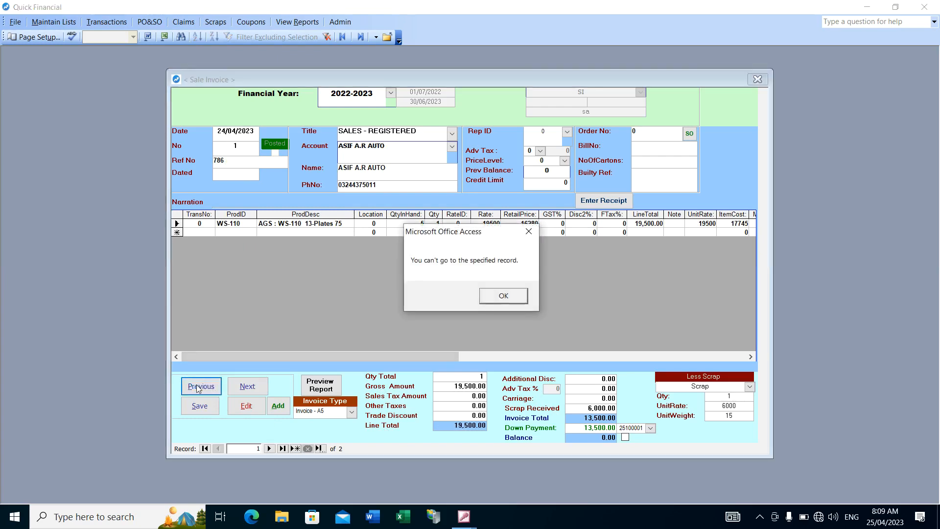
left_click(505, 297)
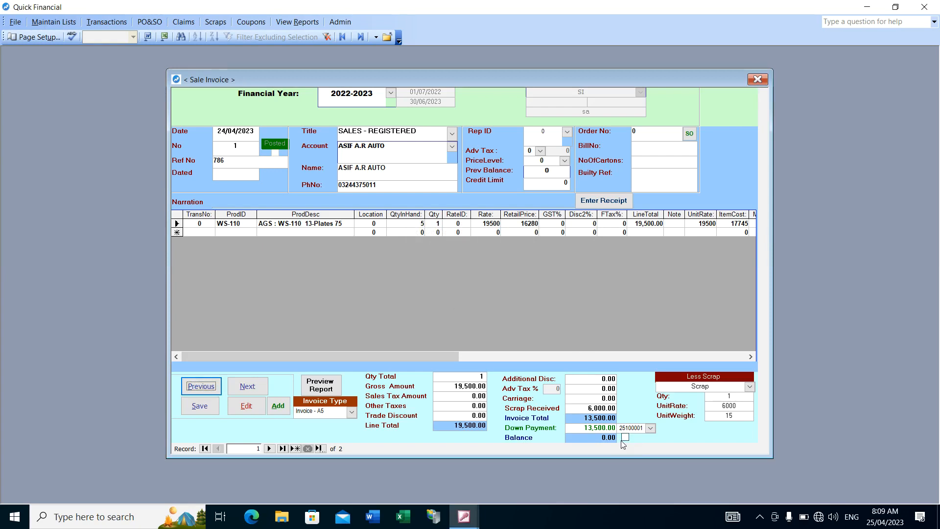
Set the down payment of sales invoice no. 1 to 0 and close the invoice
left_click_drag(583, 427, 626, 428)
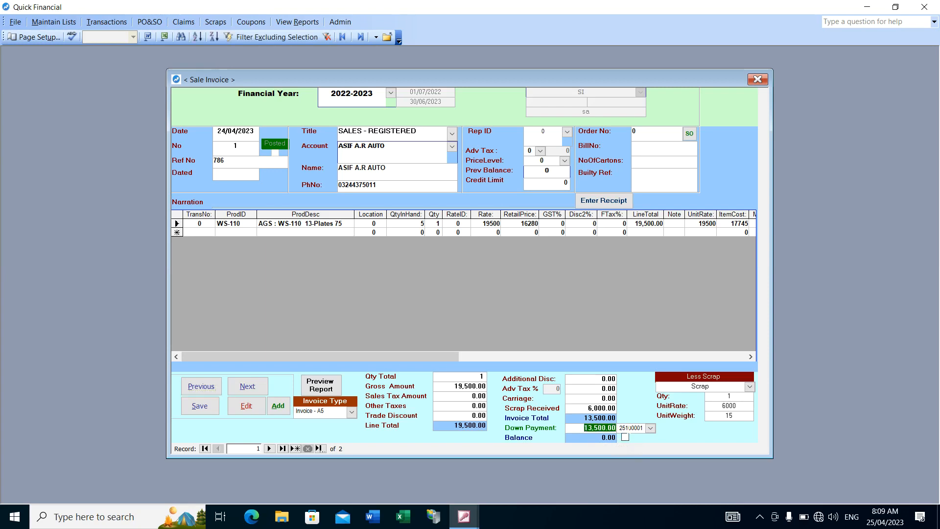
type("0")
key("Tab")
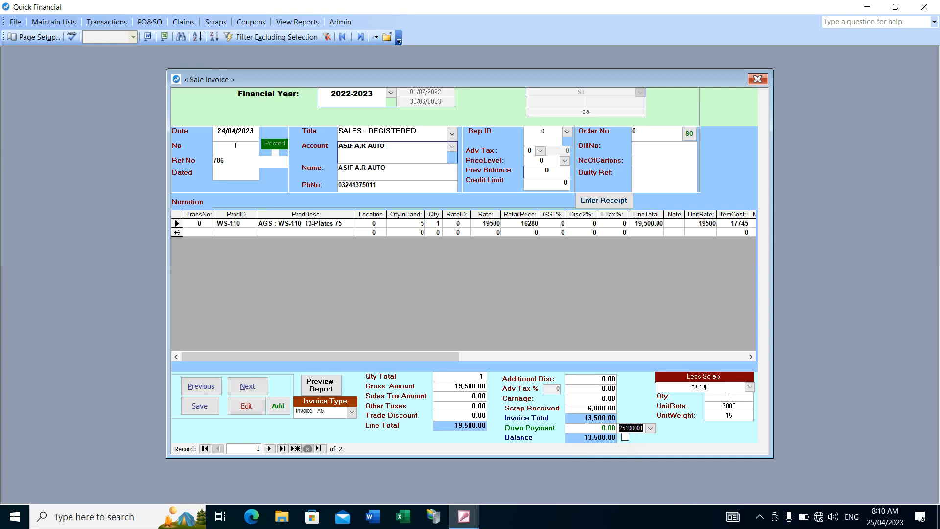
left_click(602, 398)
left_click(759, 81)
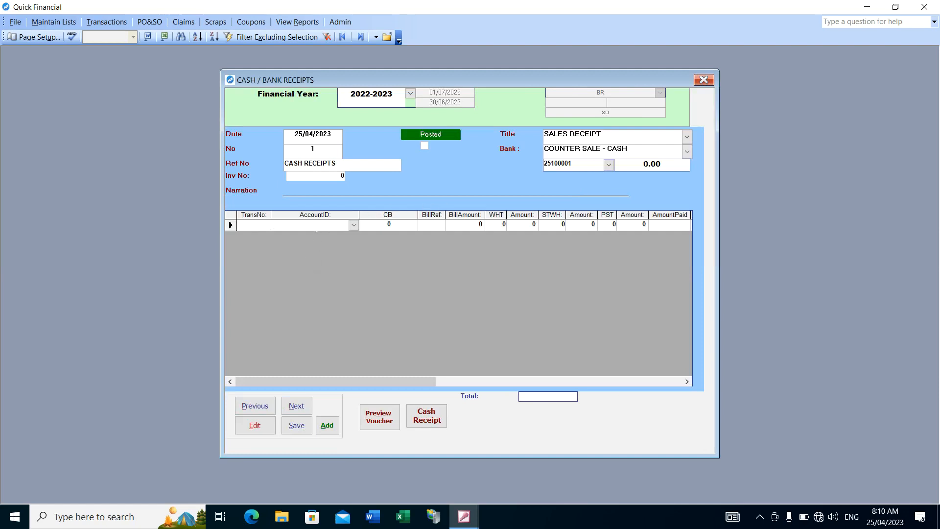
Enter the first receipt line for account ASIF A.R AUTO with a bill amount of 13,500
type("AS")
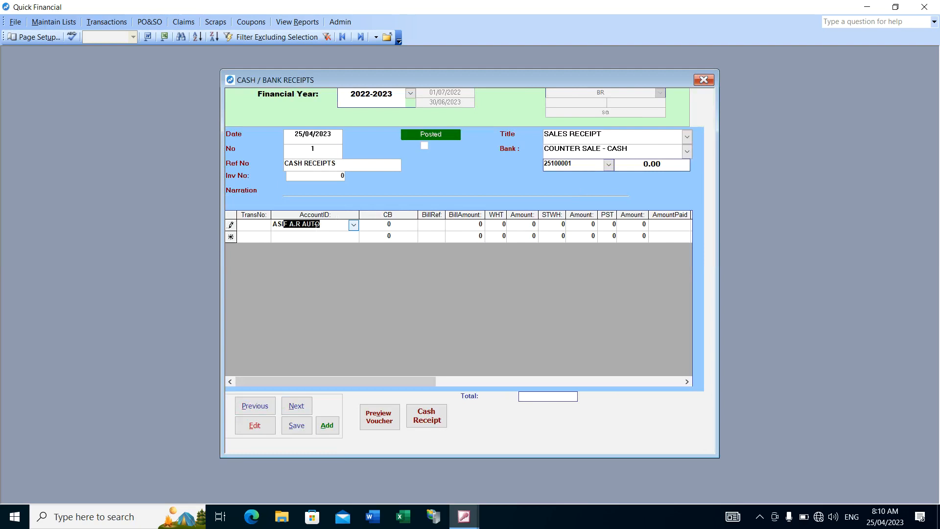
type("I")
key("Tab")
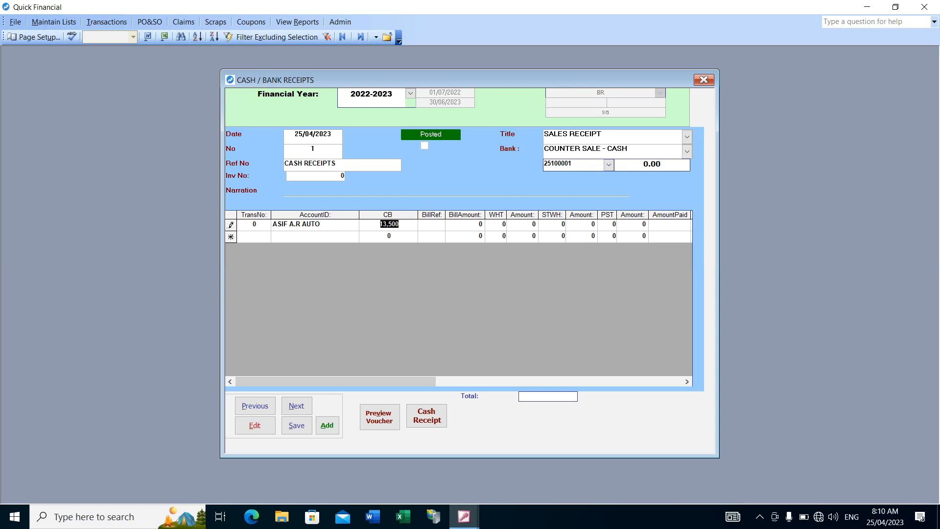
left_click(479, 224)
key("Tab")
type("13500")
key("Down")
Enter the Walk-In Cash account on the second receipt line and stop the automatic correction of "WAlk"
left_click(315, 238)
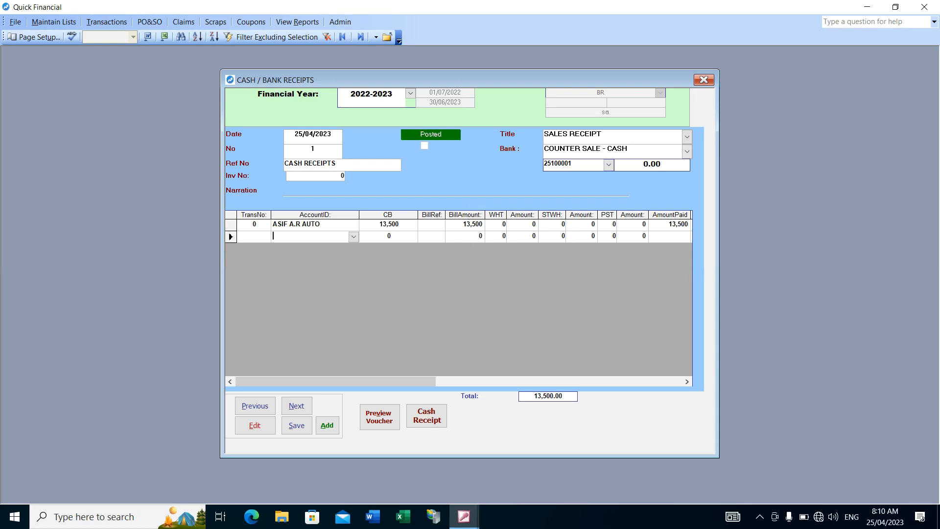
type("Wa")
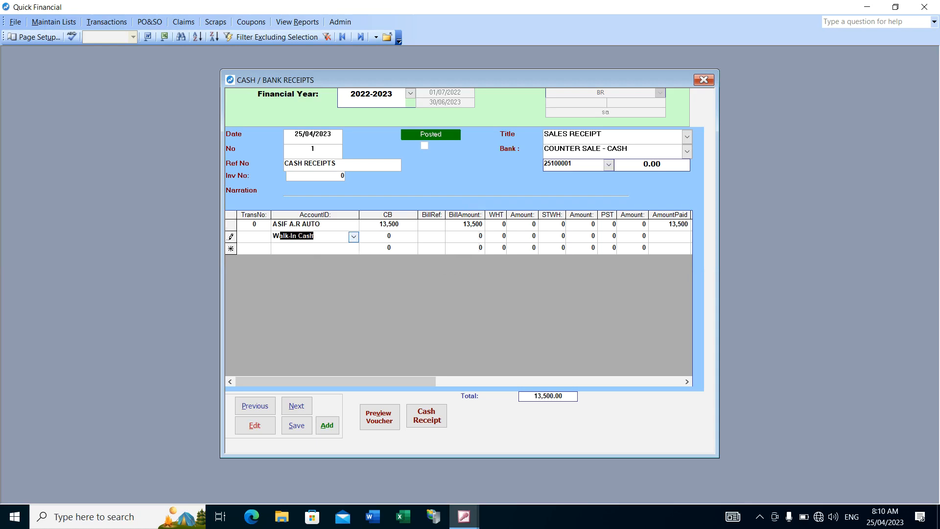
type("K")
key("BackSpace")
key("Return")
type("WA")
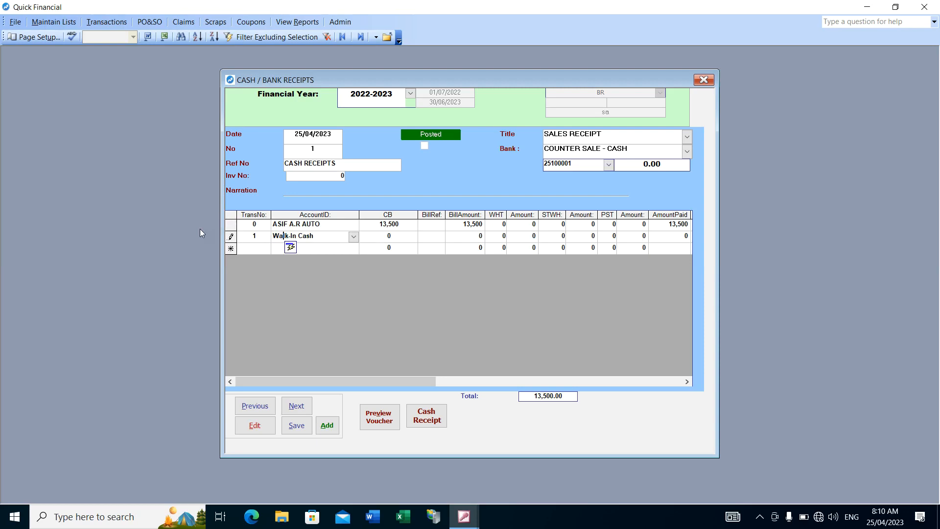
left_click(292, 249)
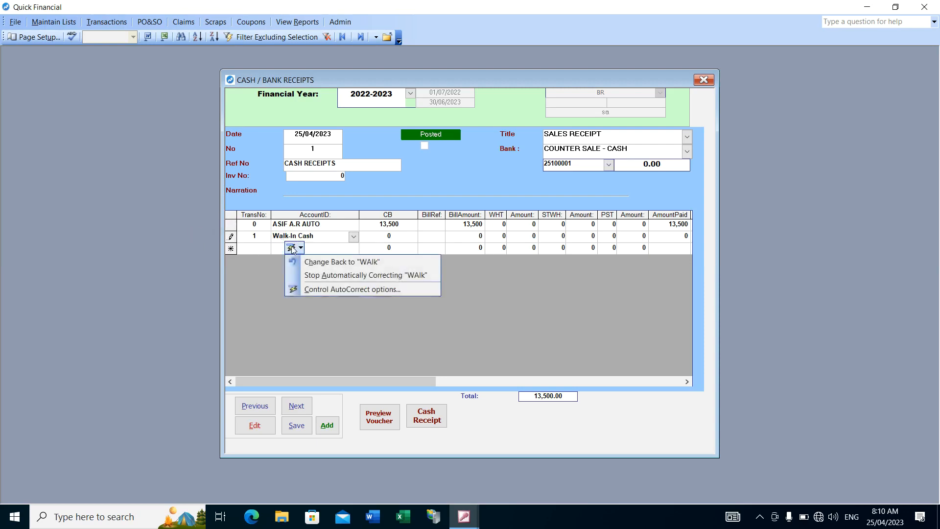
left_click(322, 277)
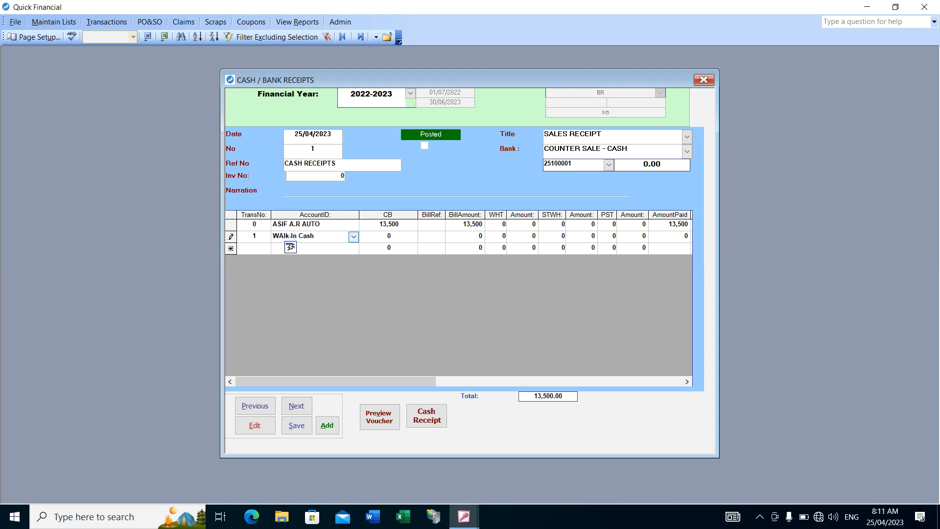
Change the account on the second receipt line to Walk-In Credit
left_click_drag(325, 236, 193, 235)
type("WA")
left_click(353, 237)
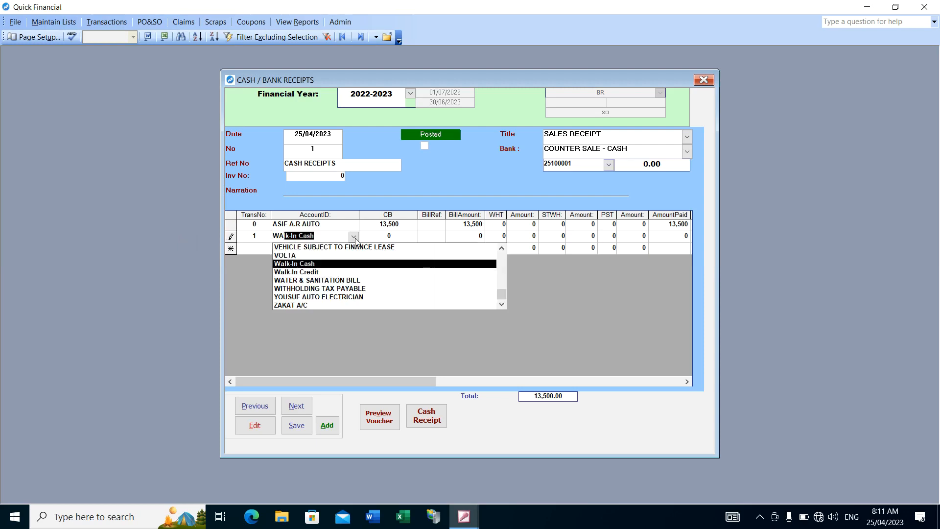
left_click(293, 272)
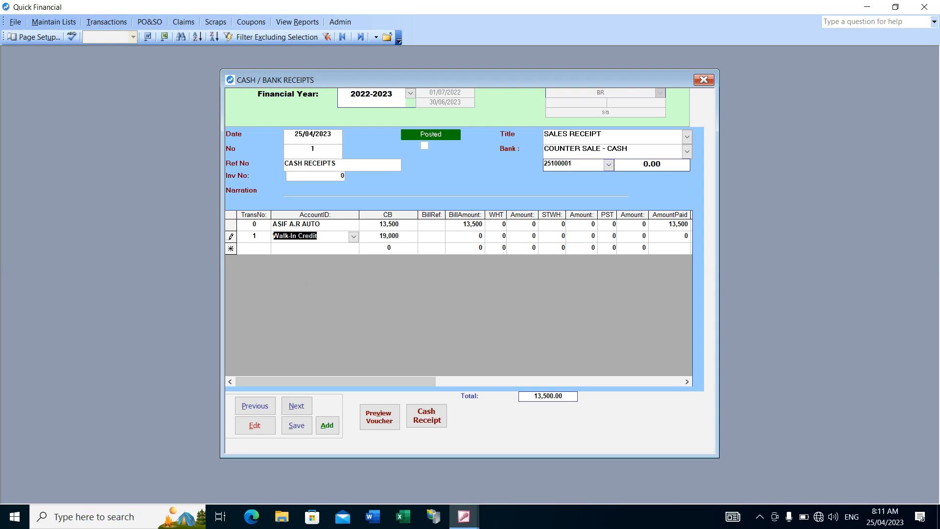
Set the bill amount of the Walk-In Credit line to 10,000
key("Tab")
key("Tab")
key("Tab")
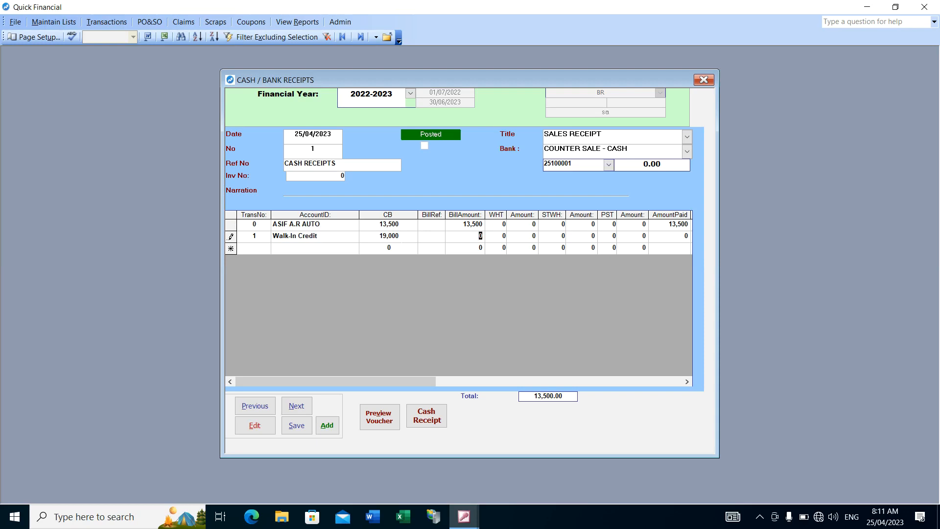
type("10,000")
Enter the note MR on the Walk-In Credit line and complete the line
key("Tab")
key("Tab")
key("Tab")
key("Tab")
key("Tab")
key("Tab")
key("Tab")
key("Tab")
key("Tab")
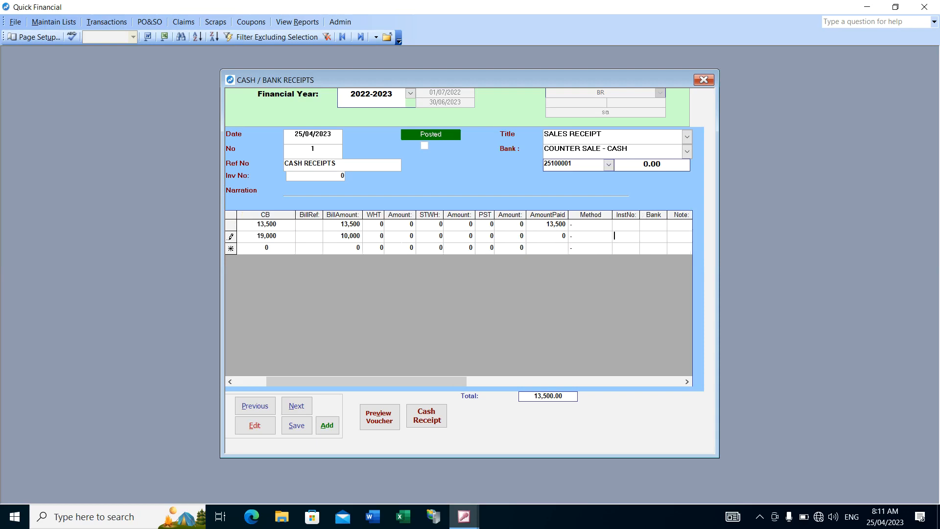
key("Tab")
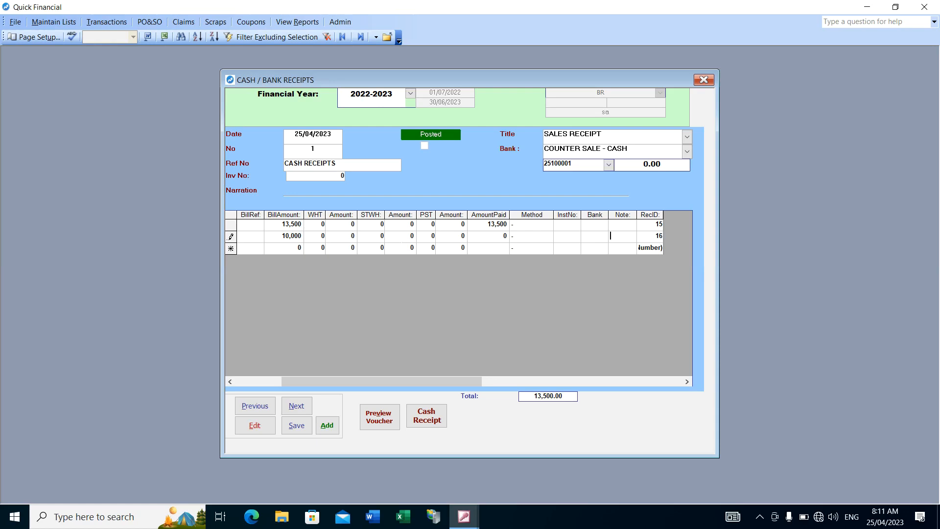
type("MR")
key("Tab")
key("Tab")
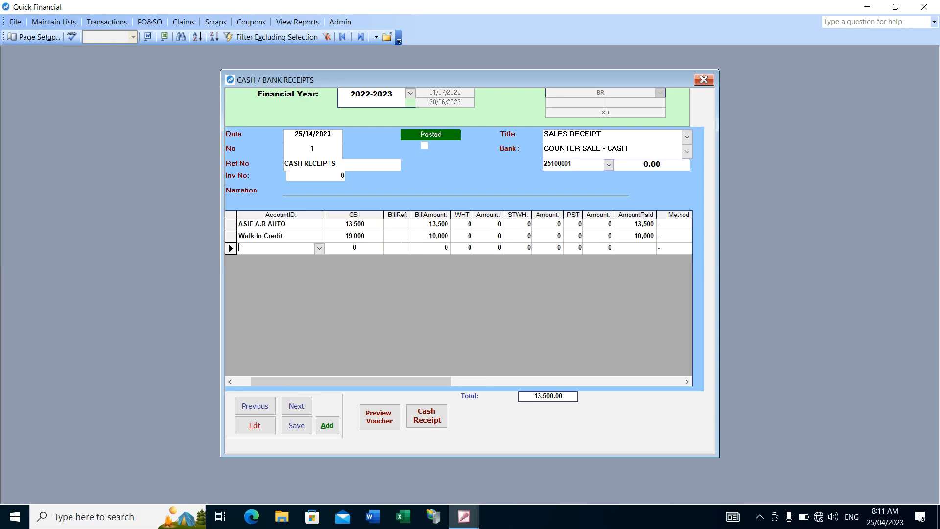
Select Walk-In Credit as the account on the third receipt line
type("WAlk-In Cash")
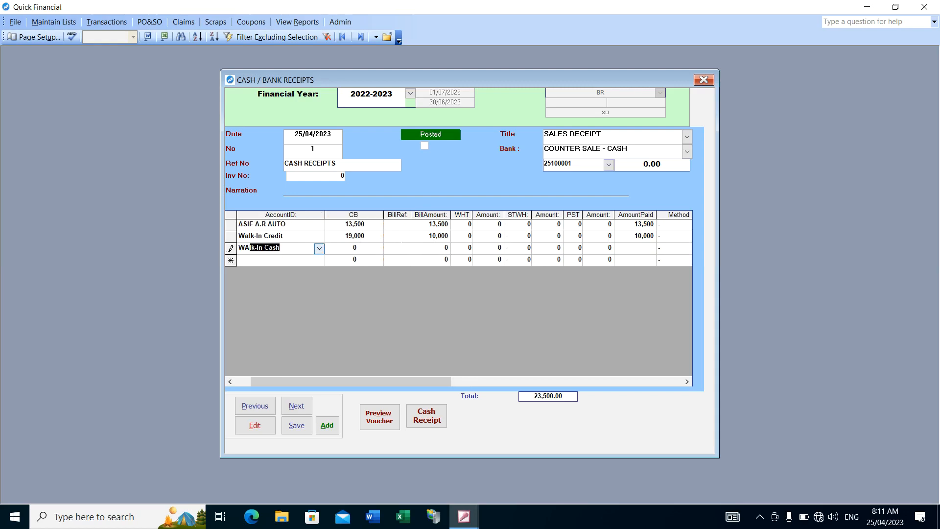
key("alt+Down")
key("Down")
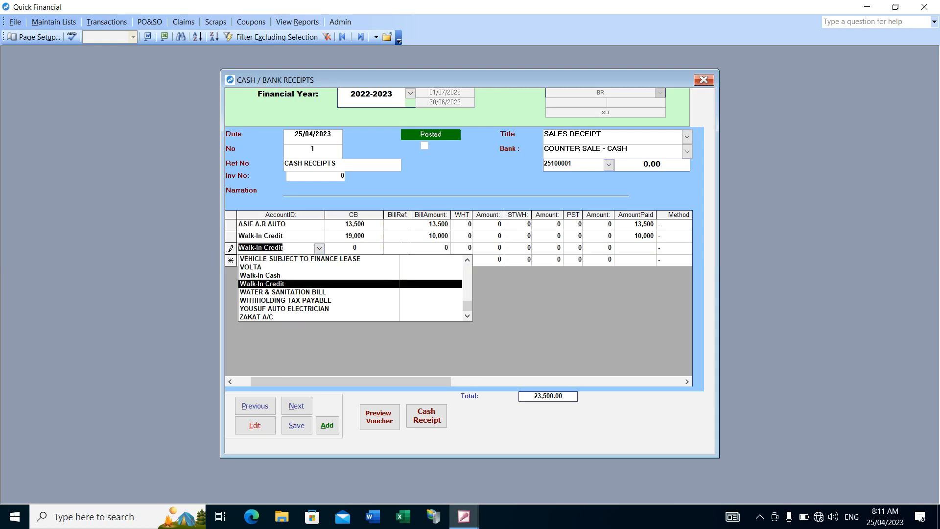
key("Return")
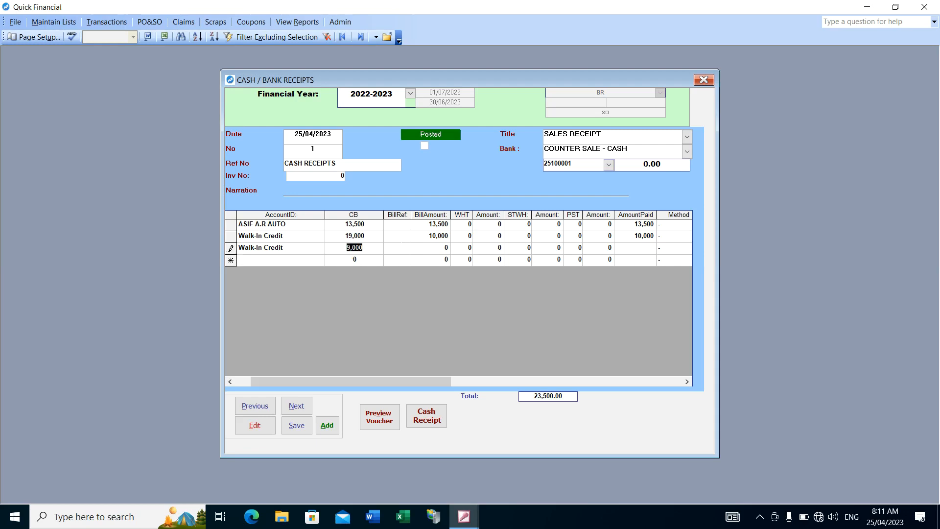
Set the bill amount of the third receipt line to 9,000 and leave its deductions and payment method unchanged
key("Return")
type("9,000")
key("Return")
key("Return")
key("Return")
key("Return")
key("Return")
key("Return")
key("Return")
key("Return")
key("Return")
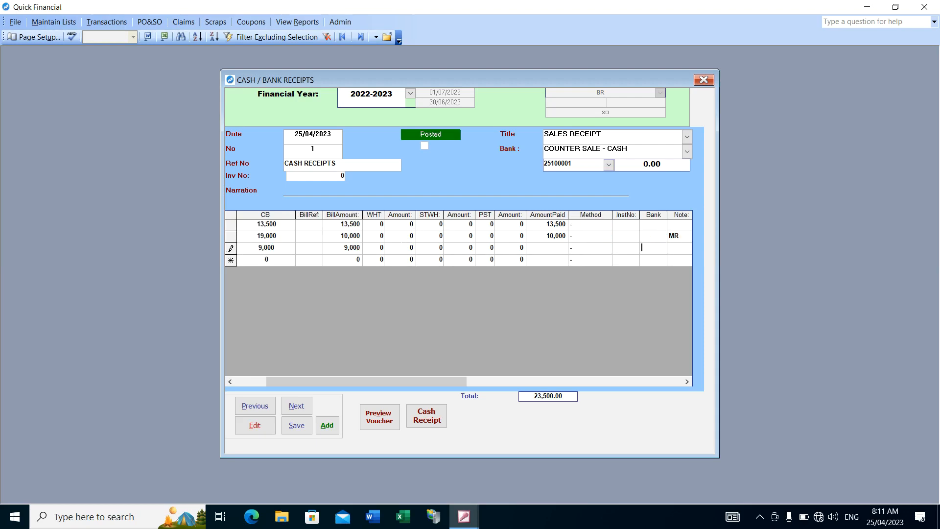
Enter the note MR 2 on the third receipt line and complete the line
key("Return")
type("M")
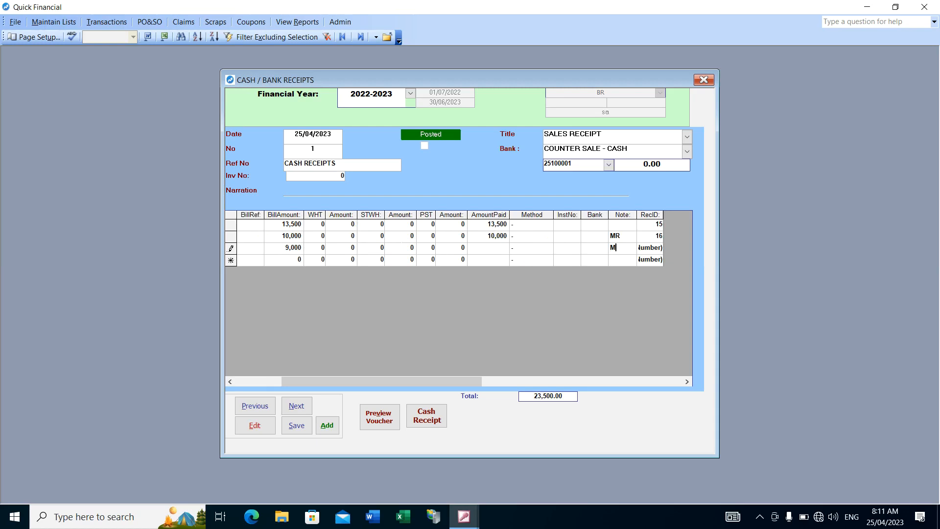
type("R 2")
key("Return")
left_click_drag(467, 383, 331, 382)
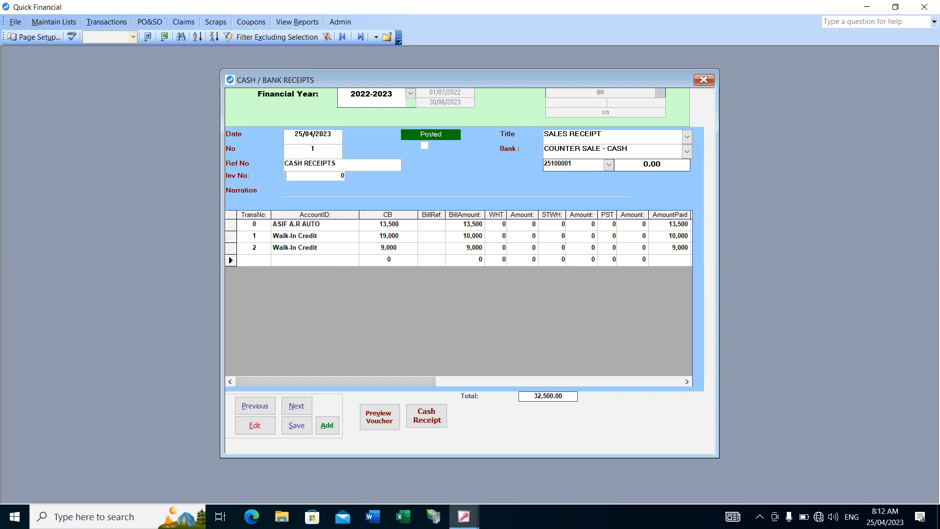
Review the bank account and receipt lines, check them in the printable deposit voucher, and close the preview
left_click_drag(555, 148, 629, 148)
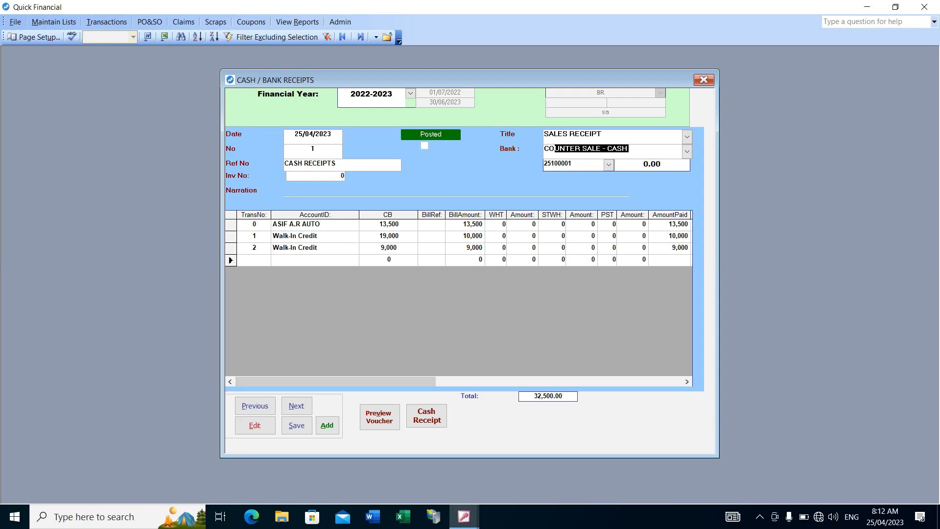
left_click(324, 224)
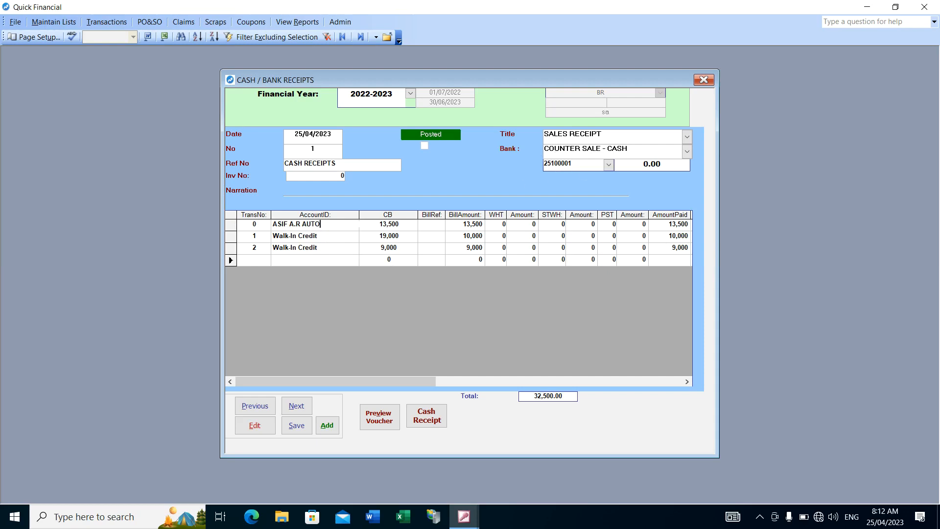
left_click(323, 236)
left_click(323, 248)
left_click(389, 419)
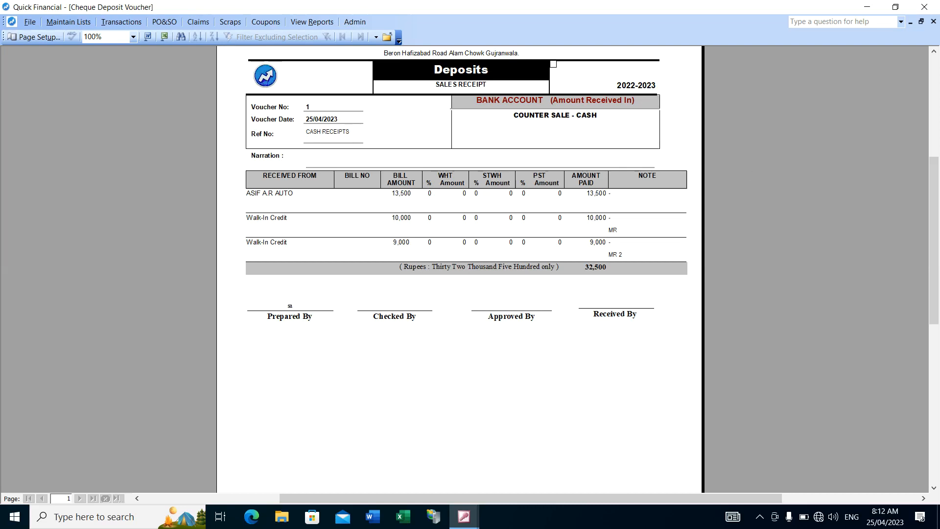
scroll(460, 245, "up", 3)
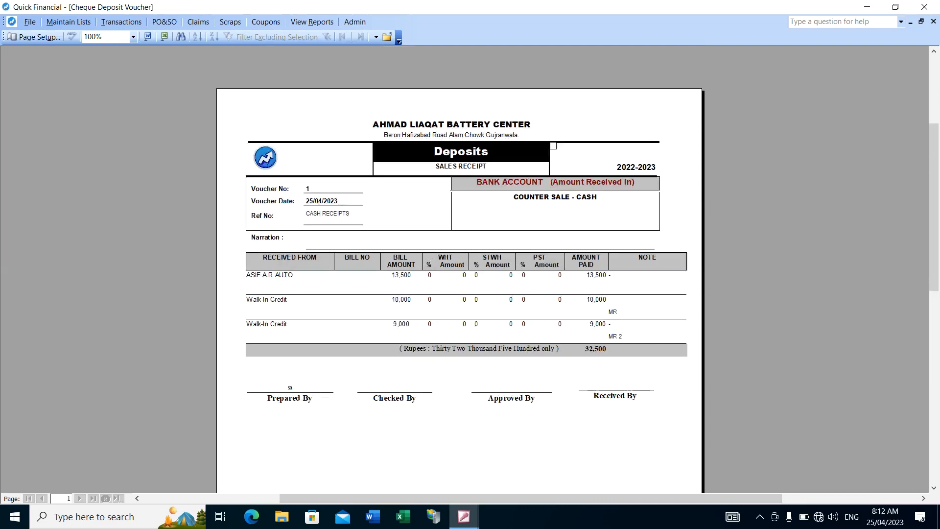
left_click(387, 37)
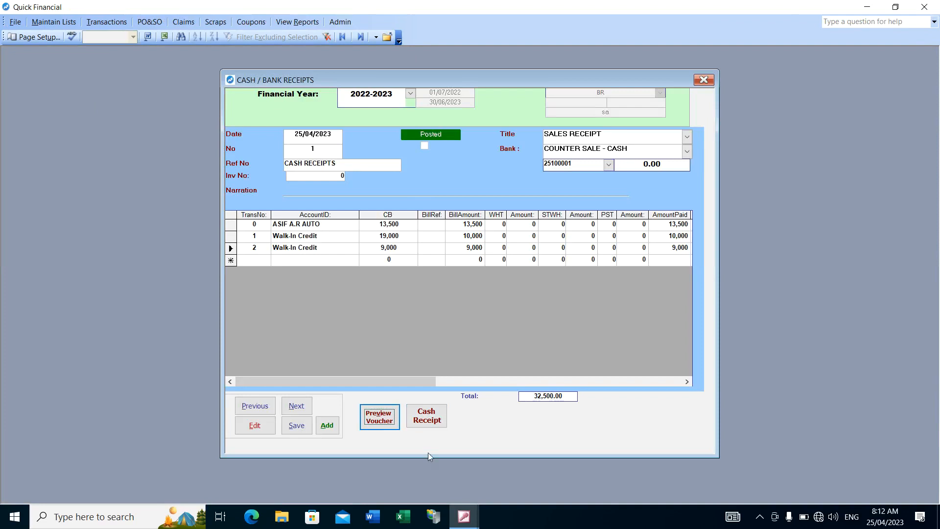
Preview the voucher's cash receipts, examine the amounts and balances on all three pages, and close the preview
left_click(431, 416)
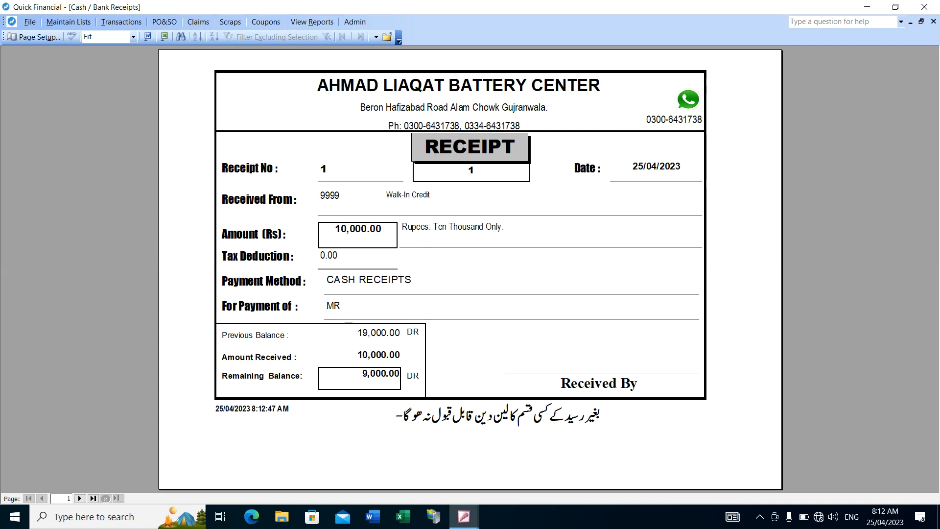
left_click(494, 257)
left_click(492, 256)
left_click(490, 255)
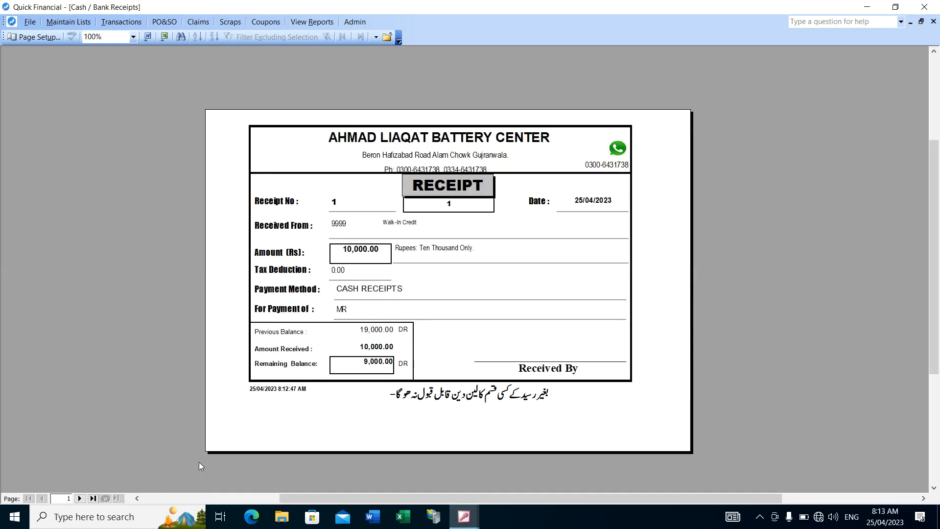
left_click(80, 498)
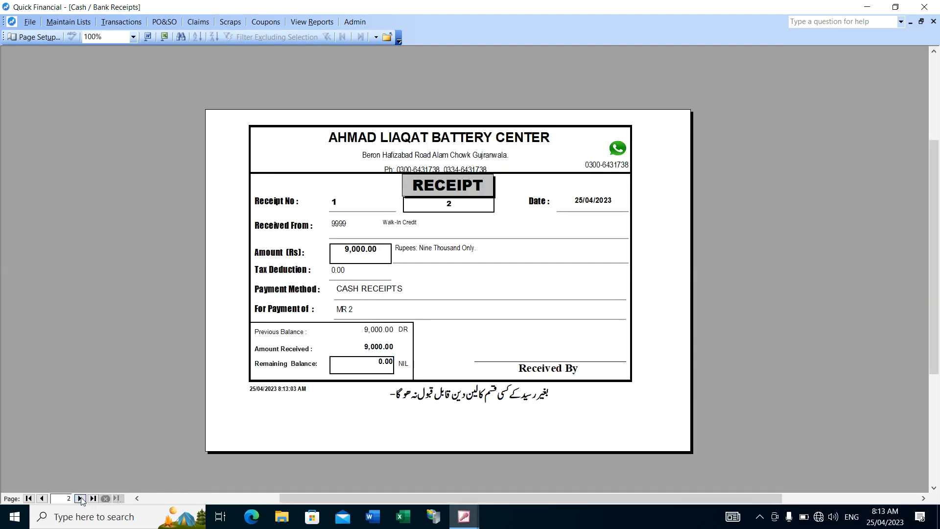
left_click(473, 257)
left_click(473, 257)
left_click(395, 322)
left_click(394, 321)
left_click(80, 498)
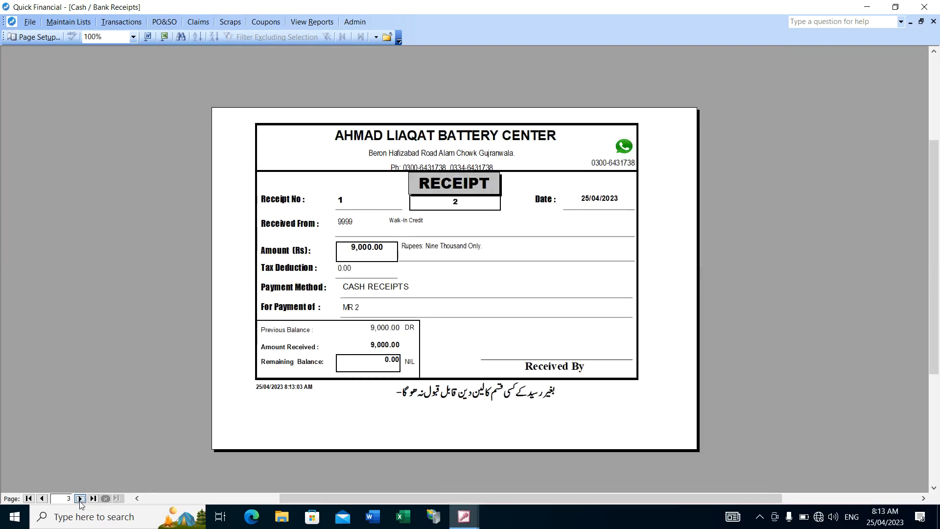
left_click(404, 76)
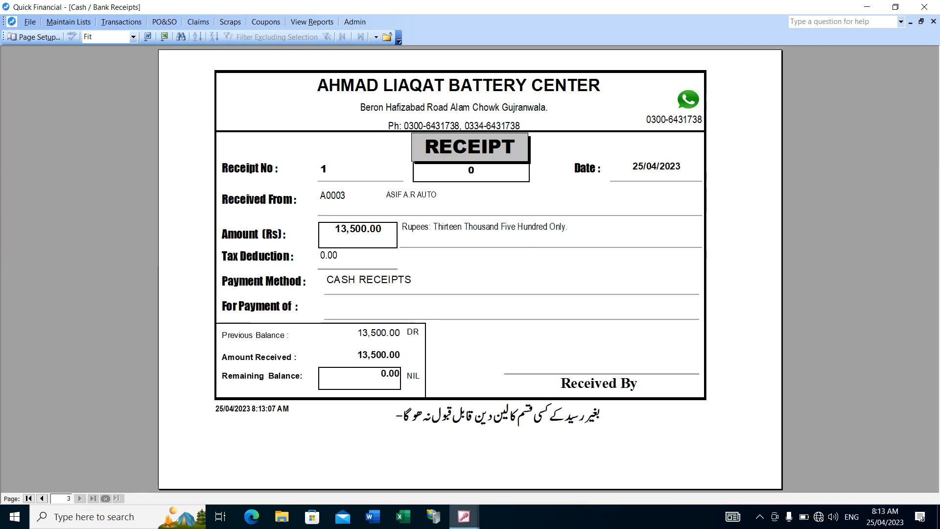
left_click(404, 75)
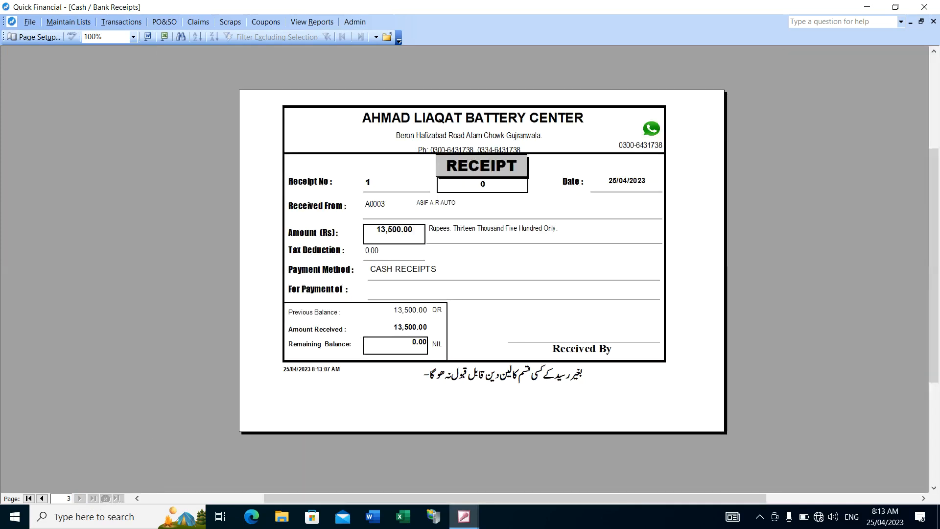
left_click(387, 38)
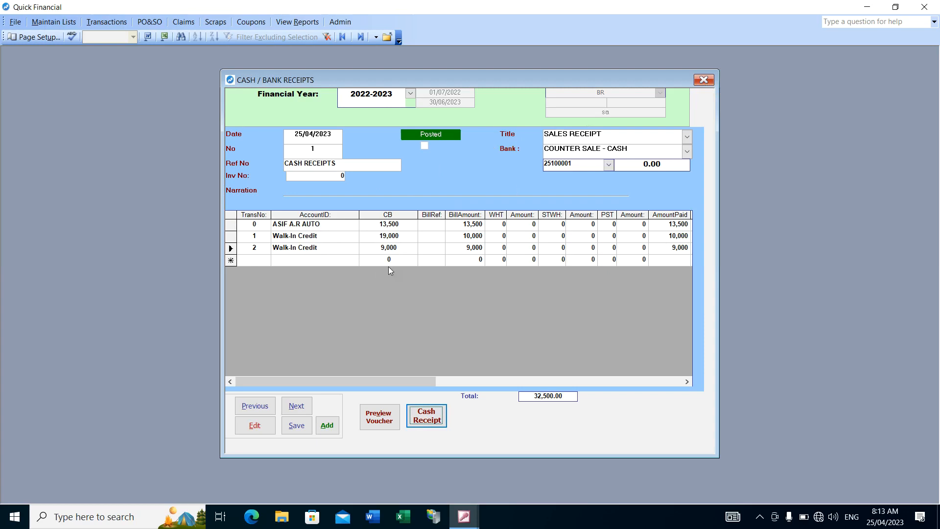
Enter the narration CASH RECEIVED FROM CUSTOMERS on the receipt voucher
left_click(321, 192)
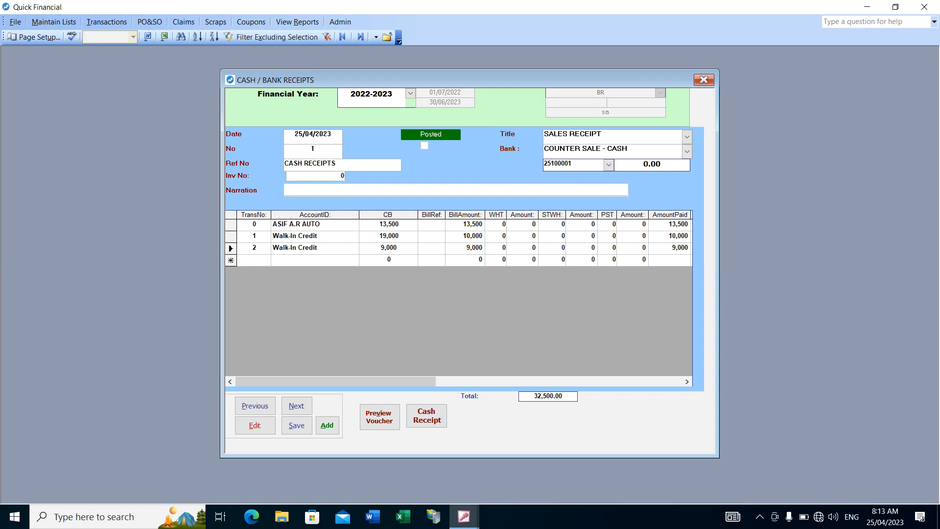
type("CASH RECEIVED FROM CUSTOMERS")
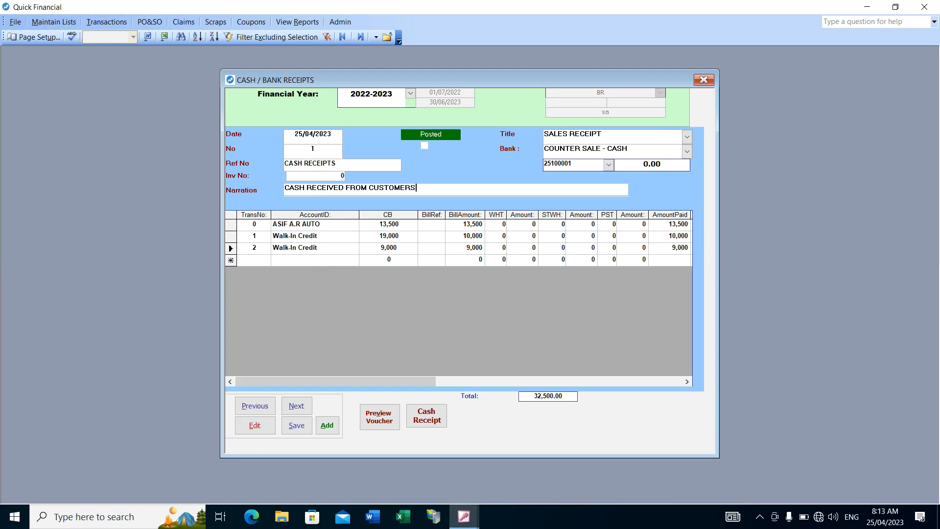
left_click(317, 260)
key("Up")
key("Up")
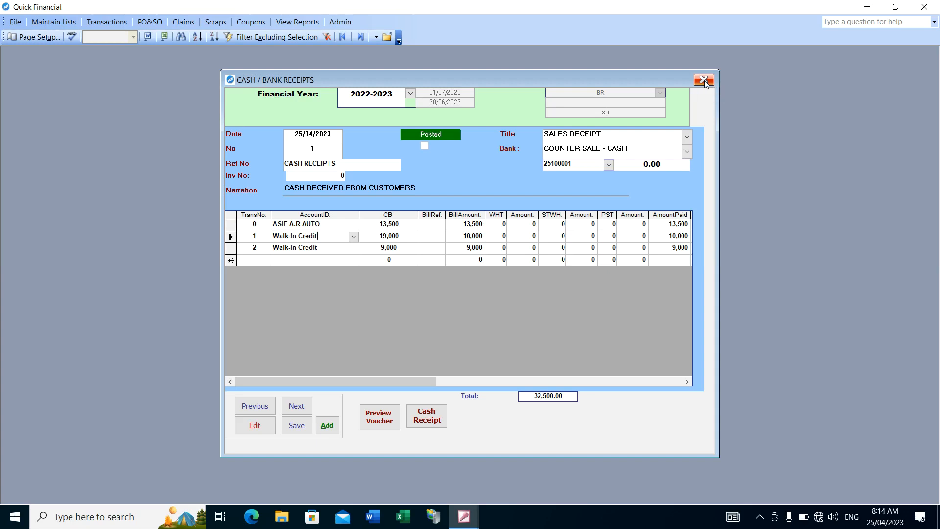
Close the receipt voucher and bring up sale invoice No 1 dated 24/04/2023
left_click(344, 176)
left_click(705, 81)
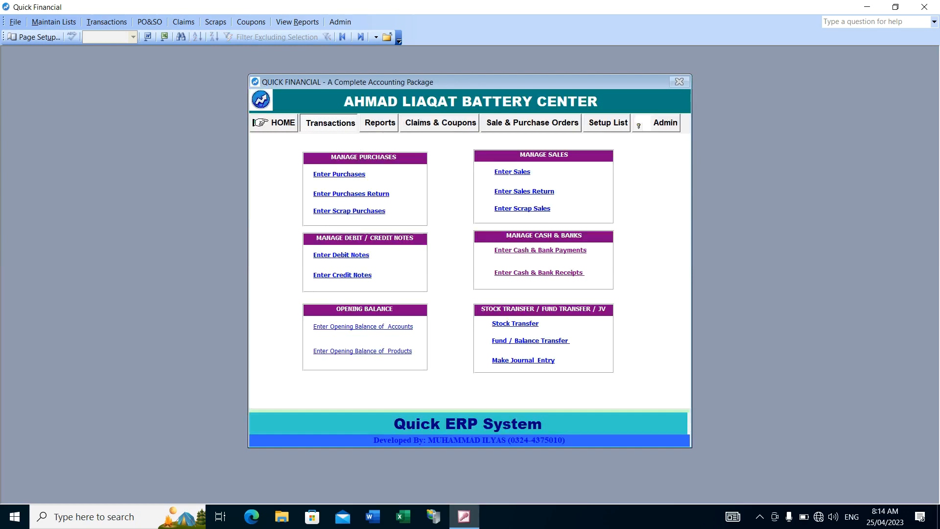
left_click(509, 172)
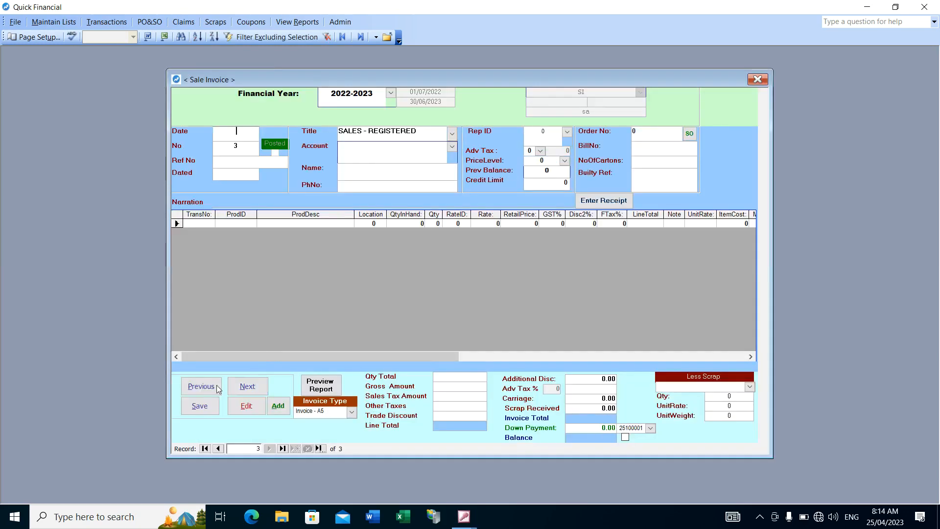
left_click(200, 387)
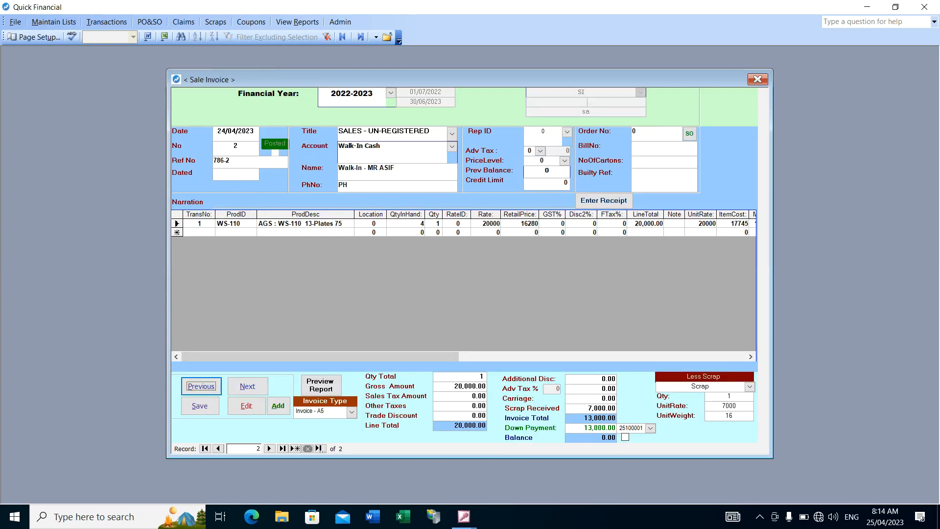
left_click(202, 388)
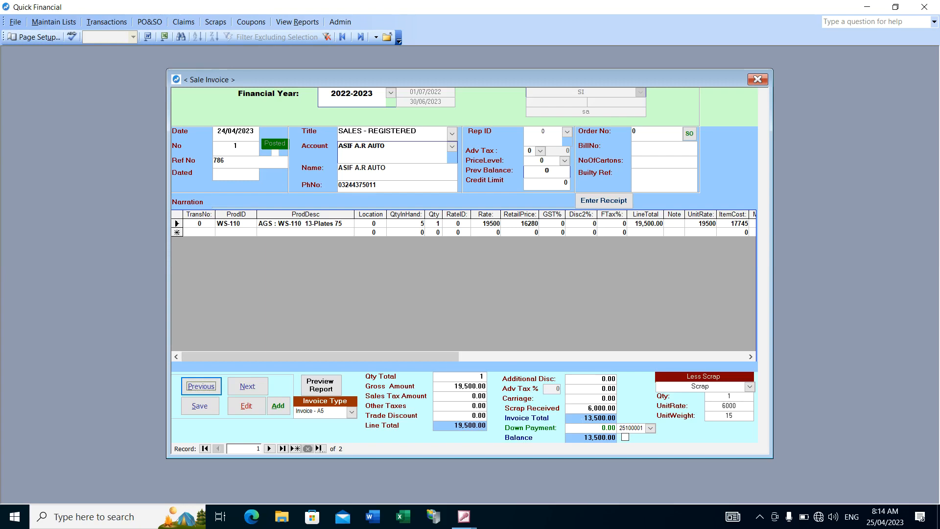
Open receipt voucher No 1 through the sale invoice's receipt entry and set its invoice number to 1
left_click(597, 201)
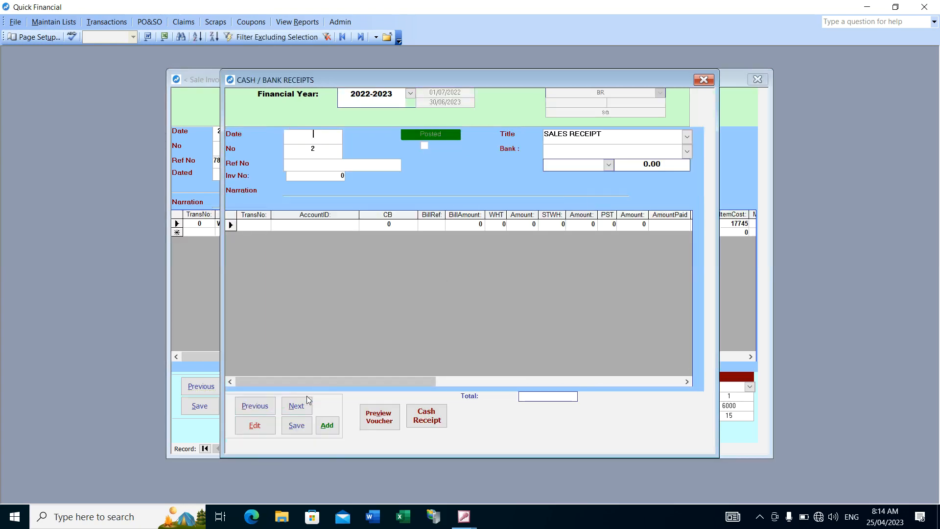
left_click(258, 414)
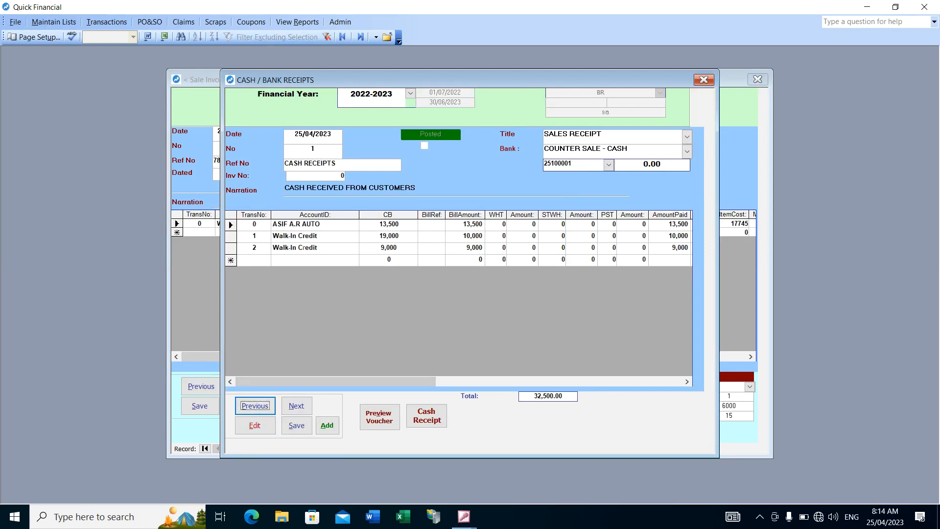
double_click(330, 178)
left_click_drag(371, 83, 413, 110)
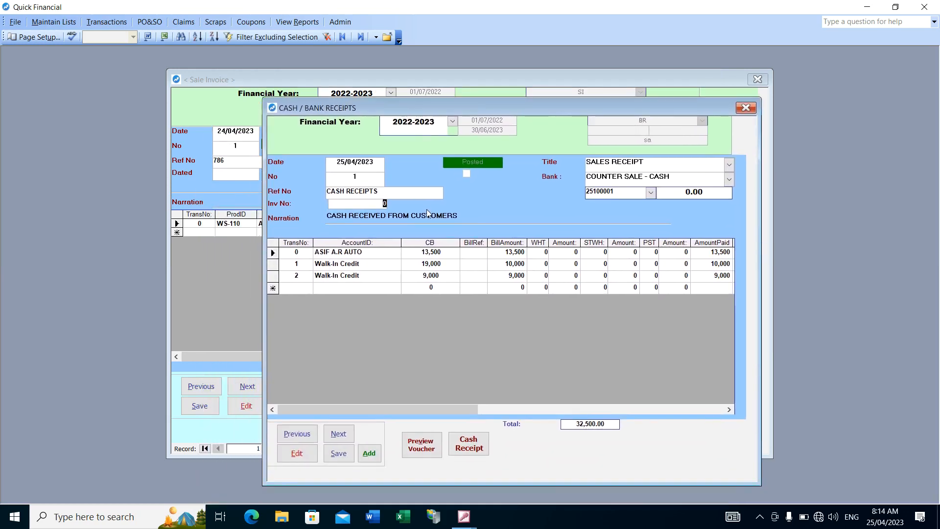
type("1")
left_click(378, 192)
Delete the two Walk-In Credit lines from the receipt voucher and close the voucher
left_click_drag(276, 265, 272, 282)
key("Delete")
key("Return")
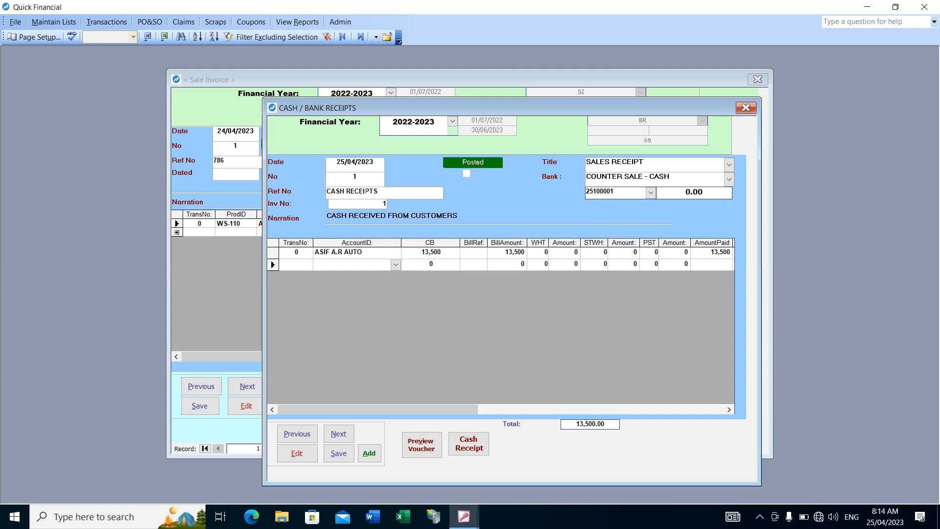
left_click(746, 109)
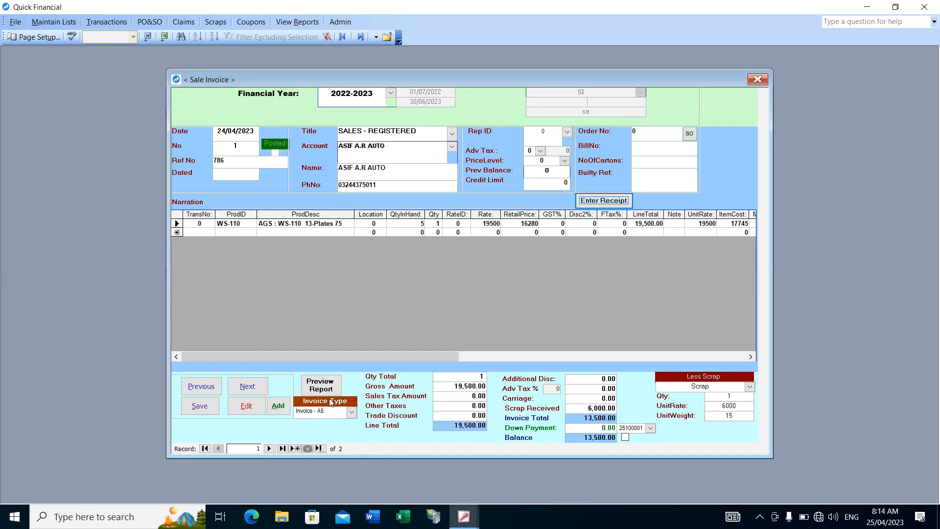
Preview the printable report of sale invoice No 1 and examine its totals and linked receipt section
left_click(321, 386)
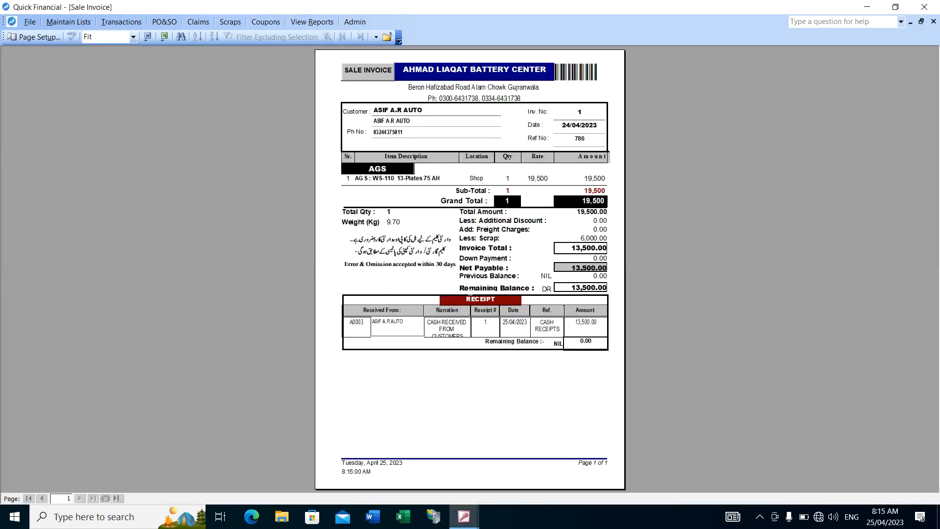
left_click(464, 265)
left_click(463, 260)
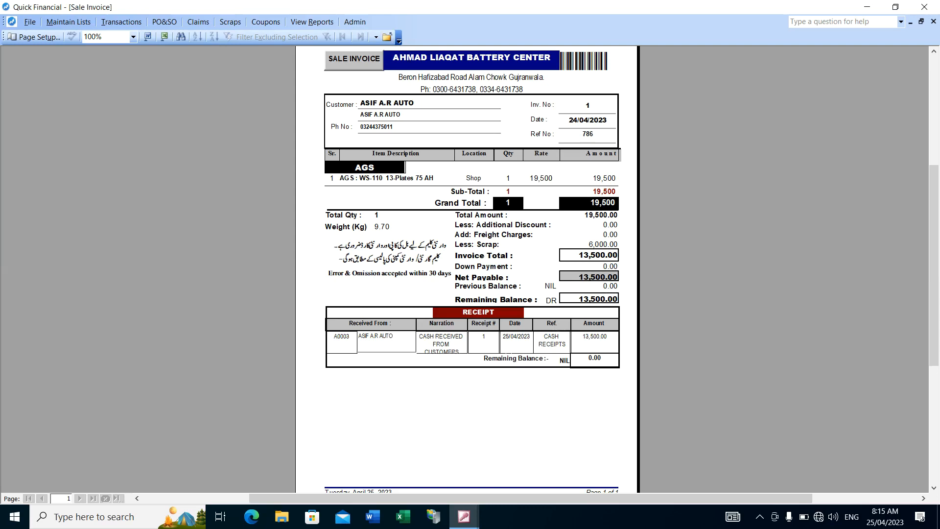
scroll(477, 308, "up", 2)
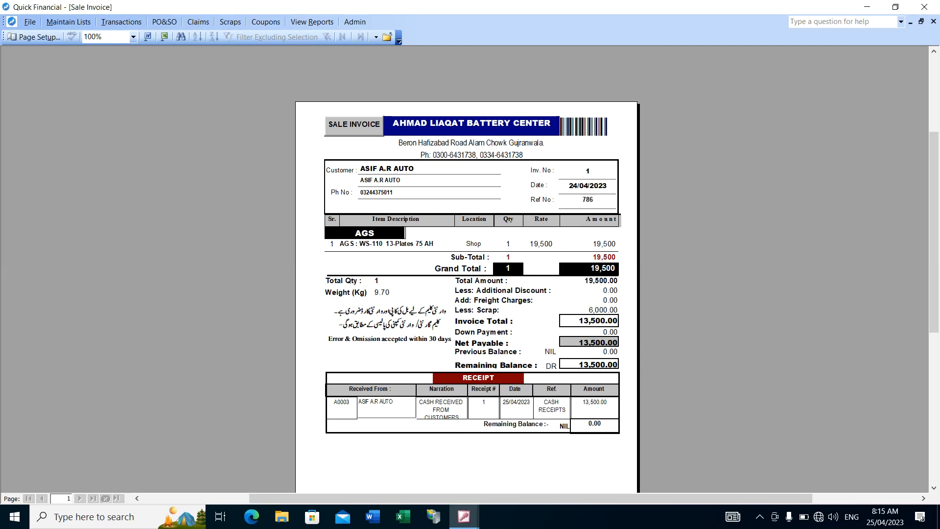
scroll(487, 300, "up", 2)
left_click(486, 299)
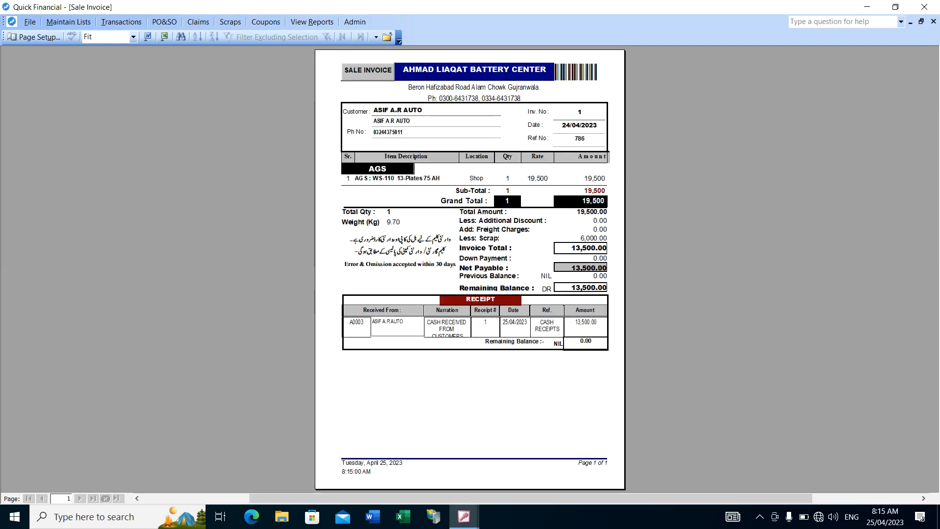
left_click(486, 300)
left_click(487, 300)
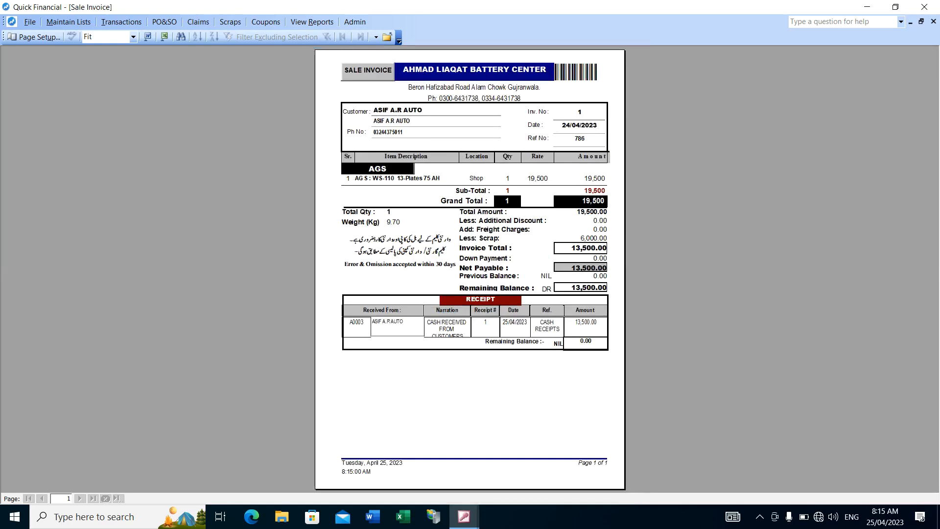
Close the printable sale invoice report and the Sale Invoice form to return to the main transactions screen
left_click(386, 38)
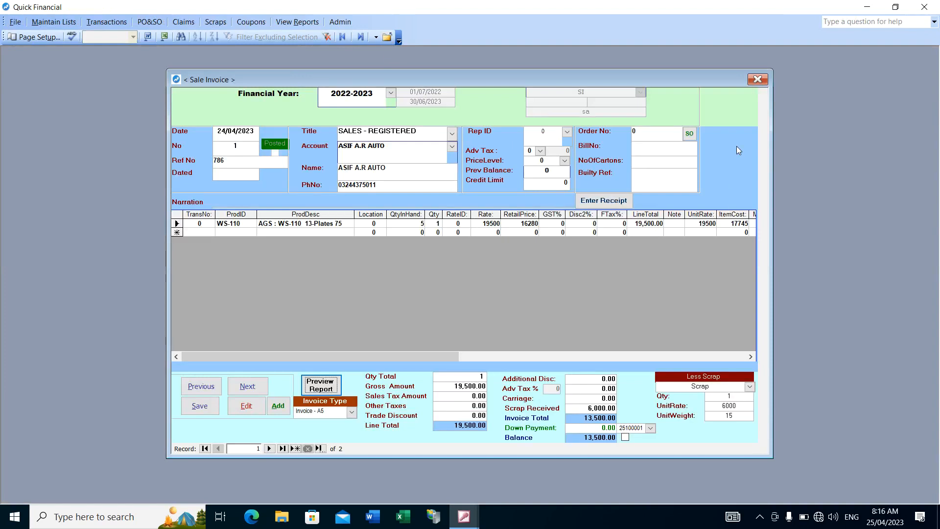
left_click(759, 80)
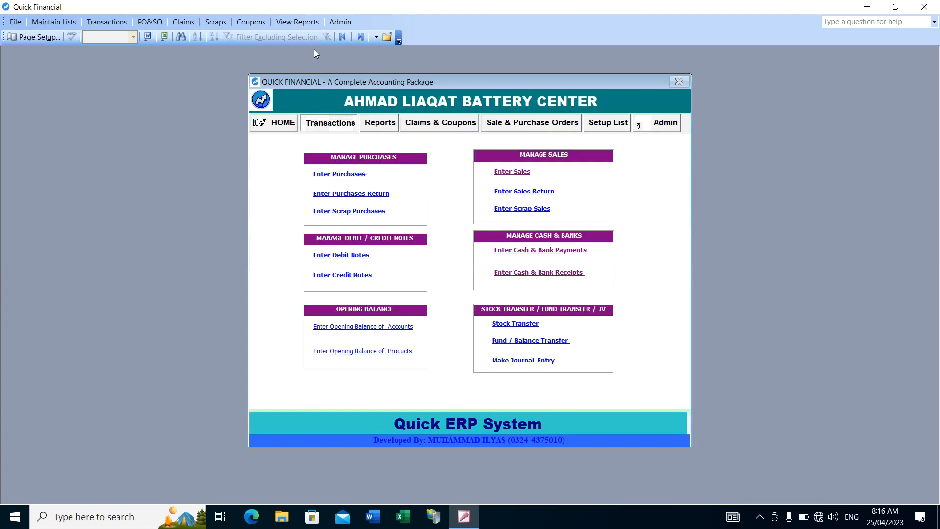
View the Cash / Bank Summary from the cash and bank reports, and close both the summary and the report selection form
left_click(301, 22)
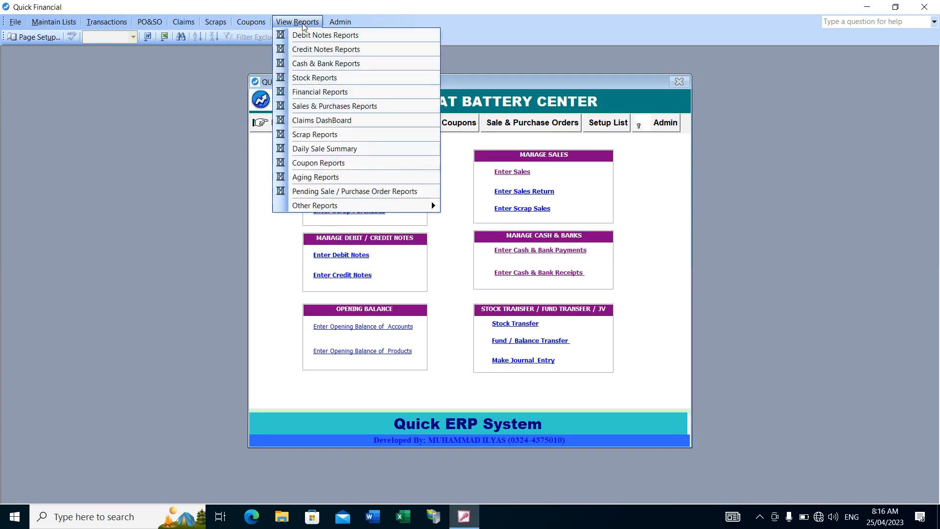
left_click(332, 63)
left_click(509, 316)
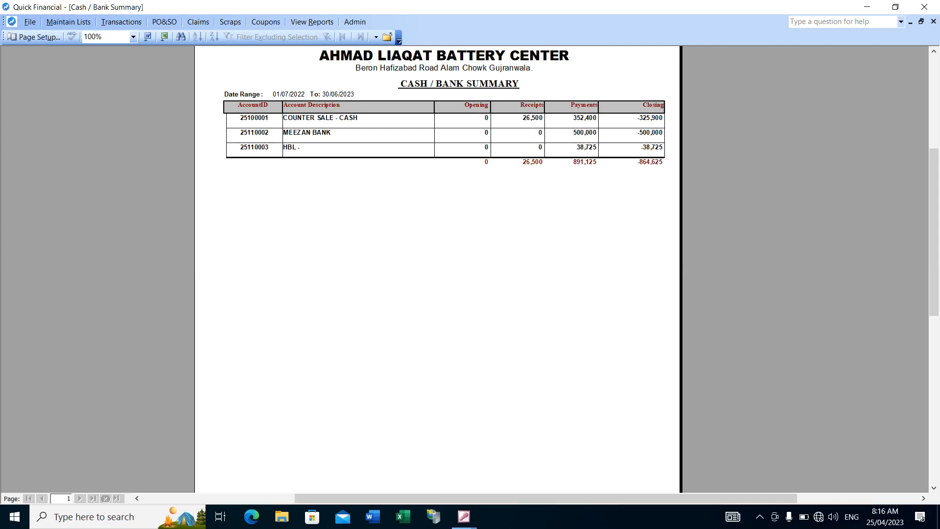
left_click(388, 38)
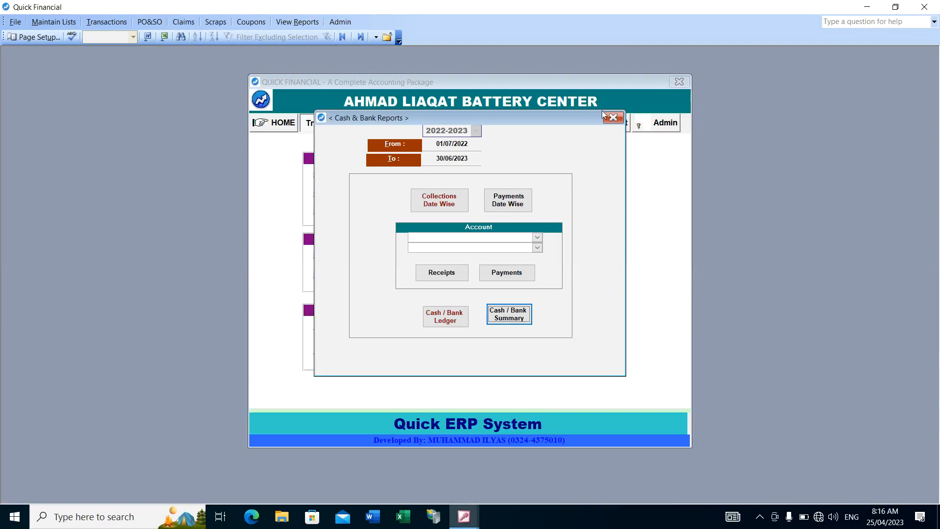
left_click(616, 121)
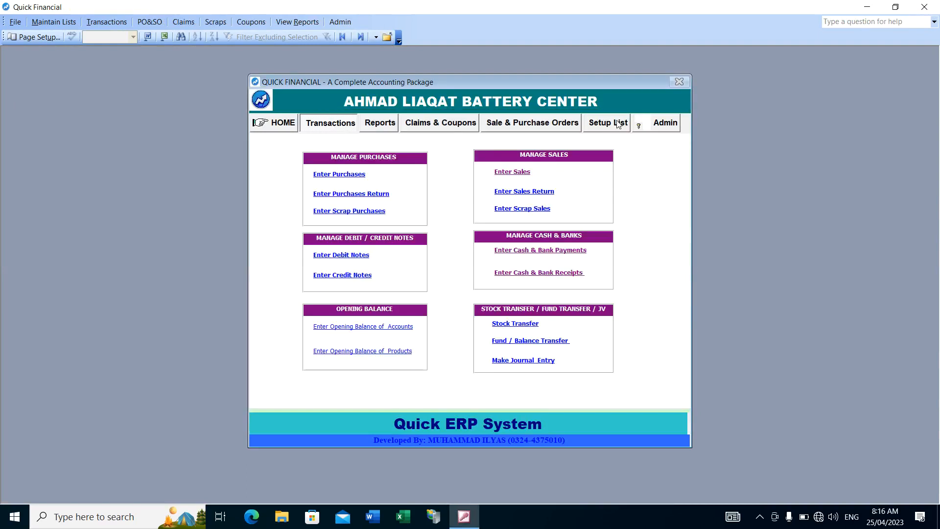